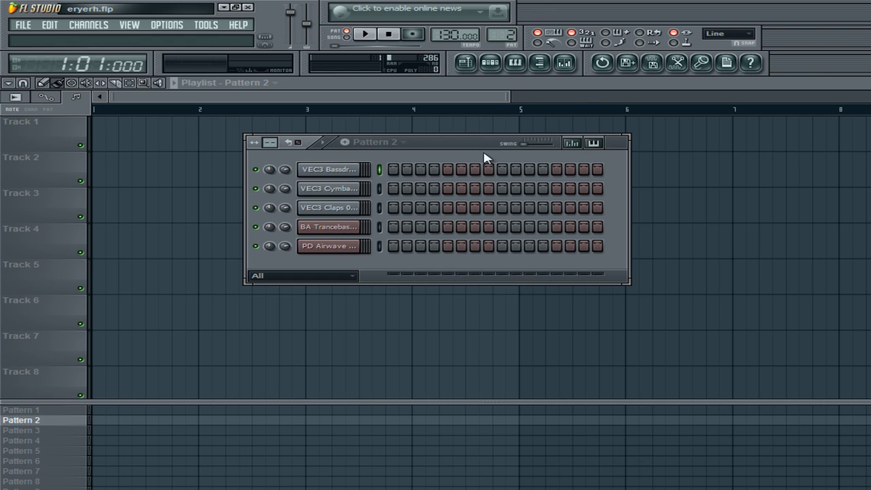
click(359, 171)
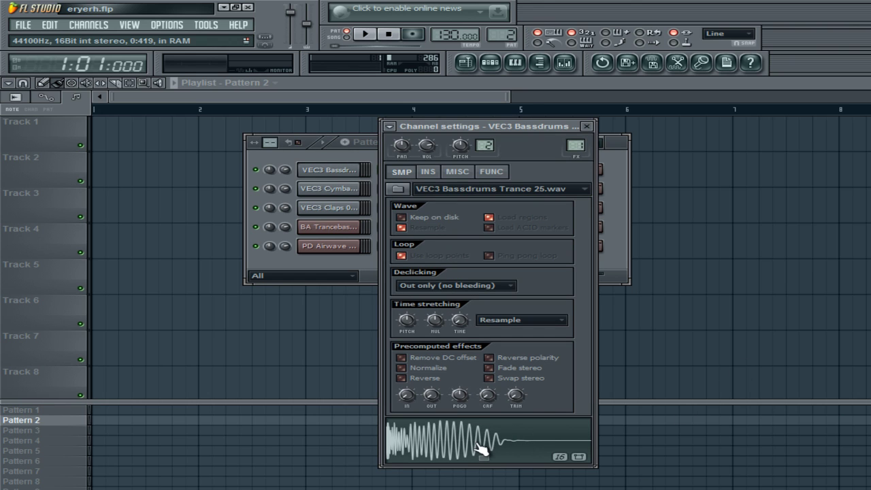
key(Down)
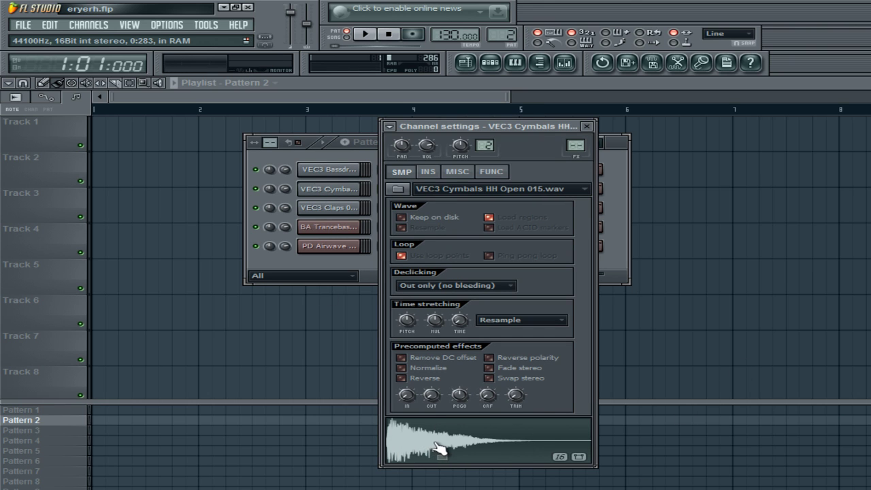
click(320, 208)
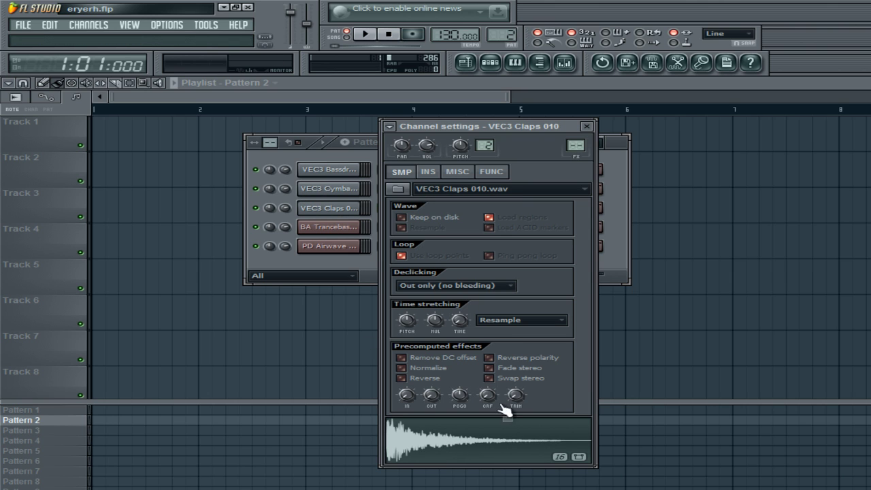
click(329, 227)
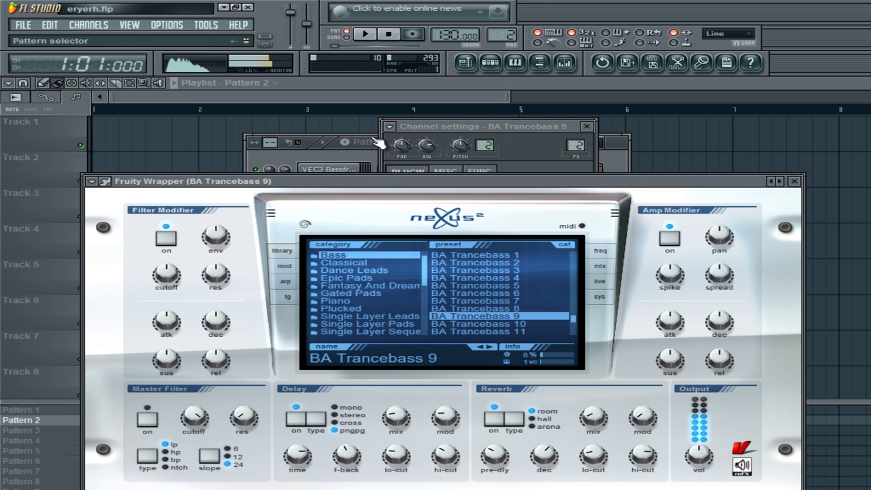
click(363, 172)
click(332, 246)
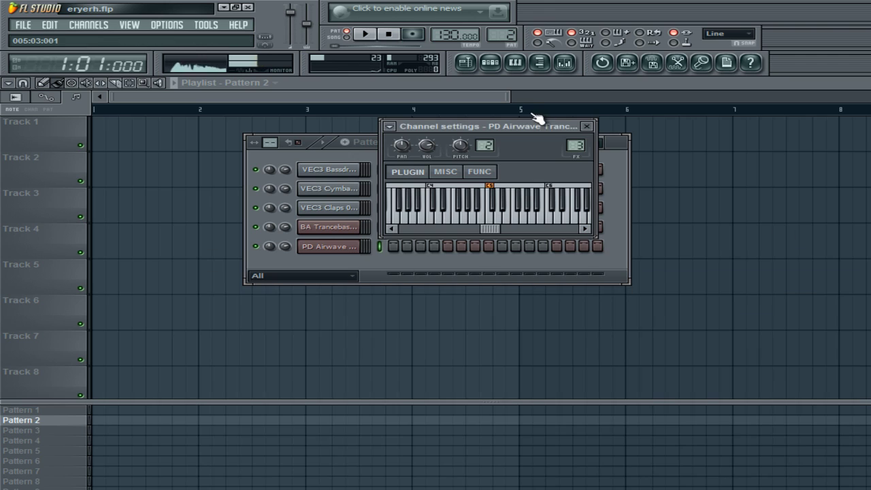
click(850, 258)
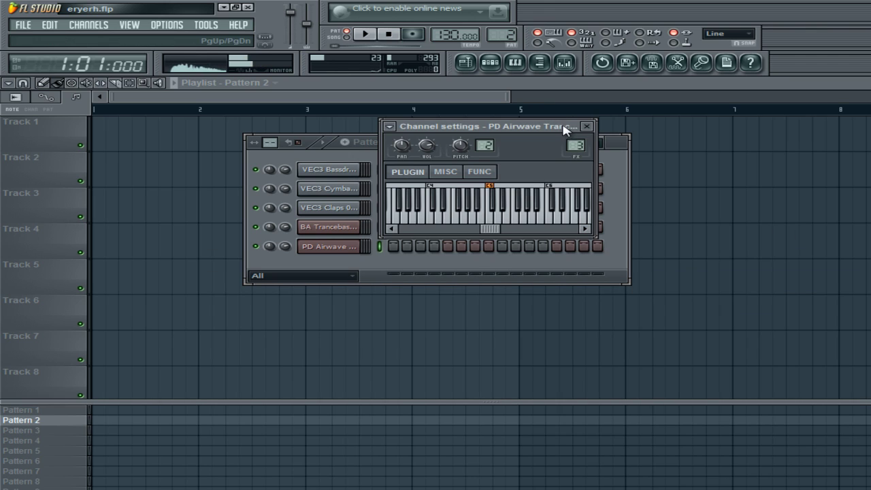
click(587, 127)
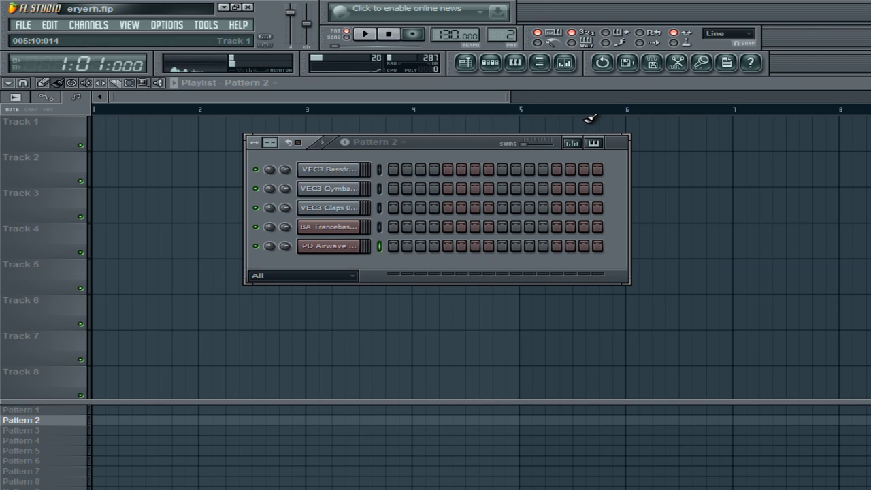
Step: Check the mixer and the VEC3 Bassdrums channel settings, then close them
click(566, 66)
click(565, 67)
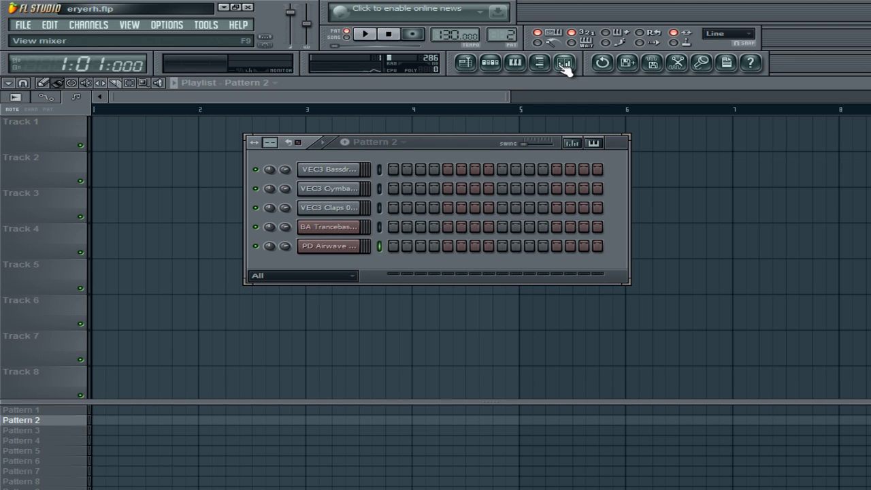
click(565, 65)
click(565, 65)
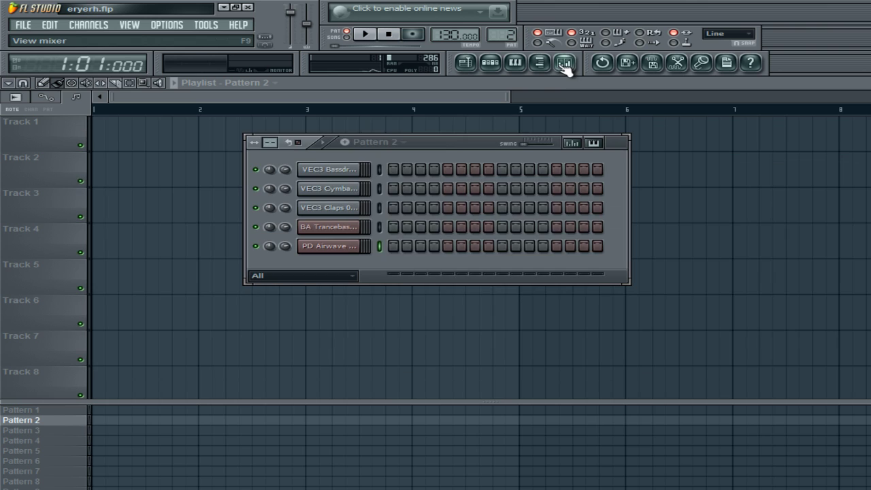
click(330, 174)
click(586, 127)
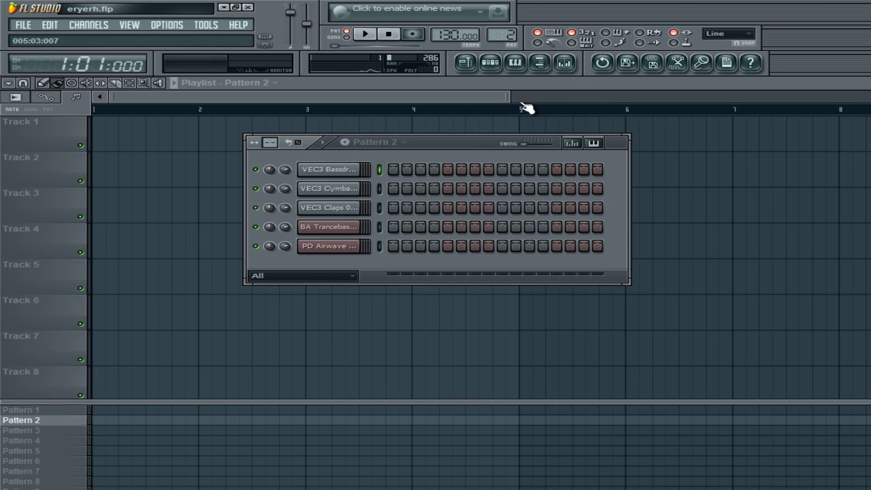
Step: Fill the VEC3 Bassdrums channel with a hit every four steps and audition Pattern 2
right_click(346, 171)
click(340, 171)
right_click(347, 174)
click(408, 274)
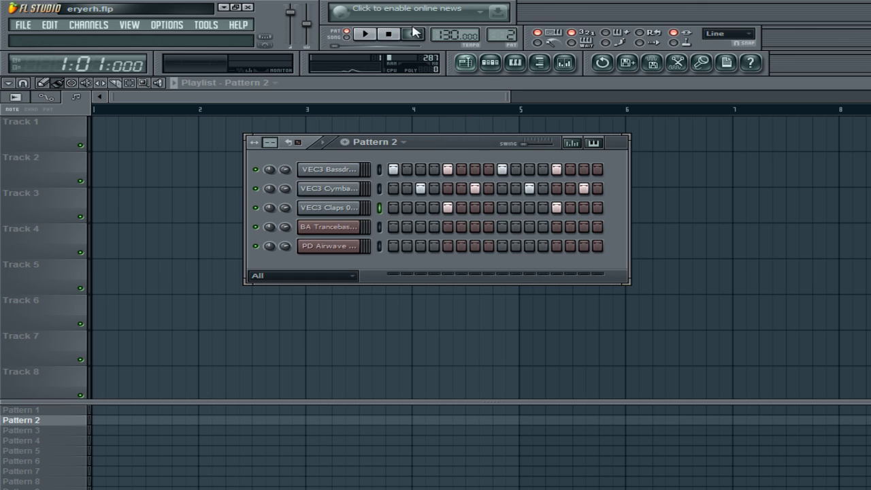
click(367, 36)
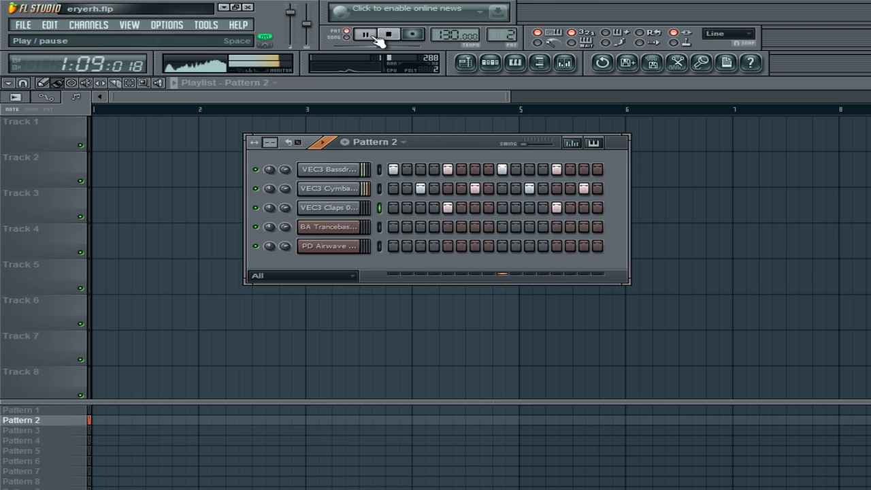
click(390, 36)
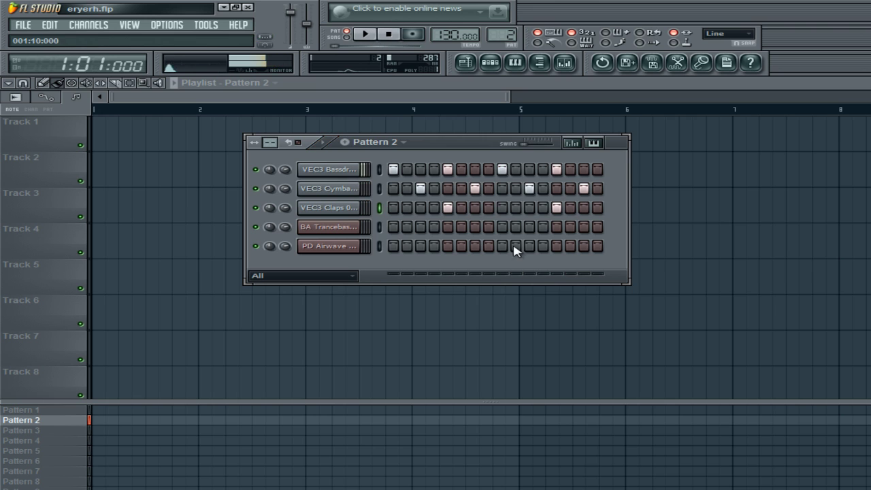
Step: Draw four one-beat BA Trancebass notes in bar 1 of the piano roll
right_click(359, 246)
right_click(350, 227)
click(375, 227)
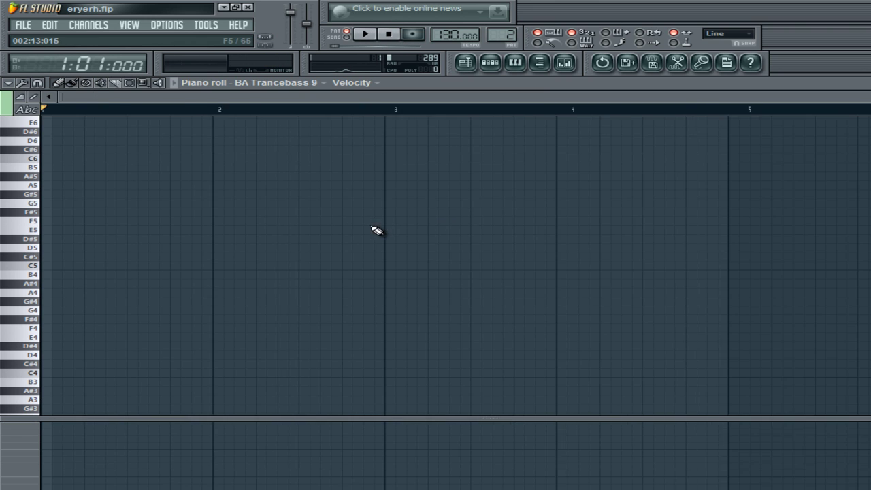
click(37, 108)
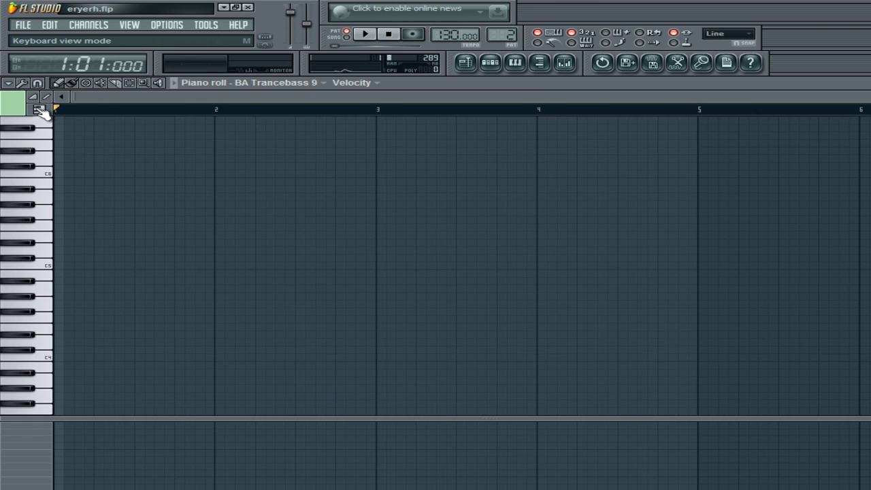
click(78, 305)
click(80, 302)
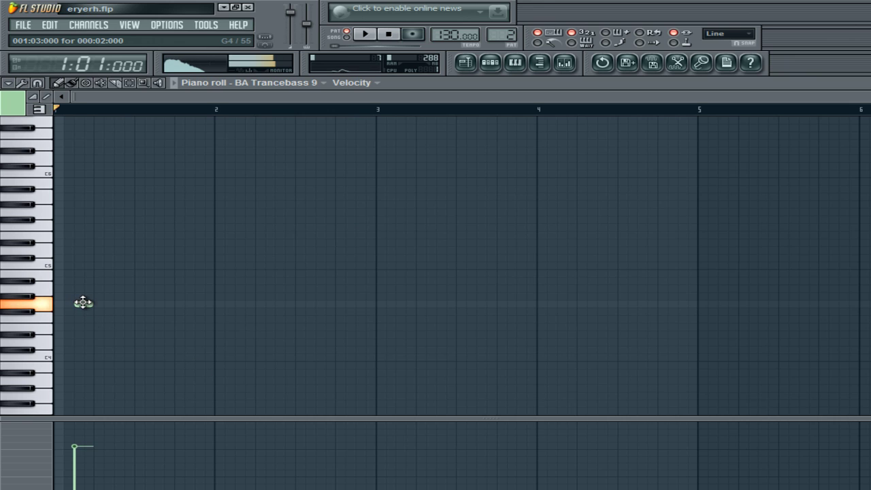
click(121, 304)
click(161, 304)
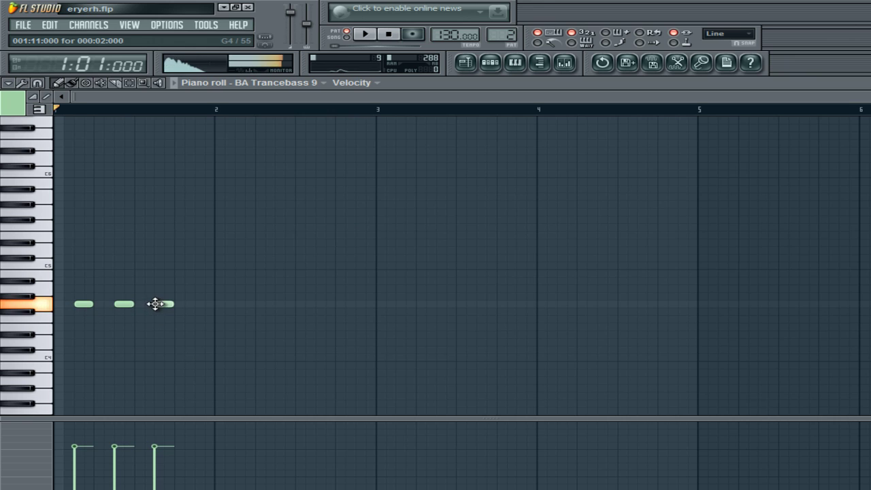
click(197, 306)
Step: Copy the bar 1 bass notes through bar 4, raise the last two, and play it back
key(ctrl+a)
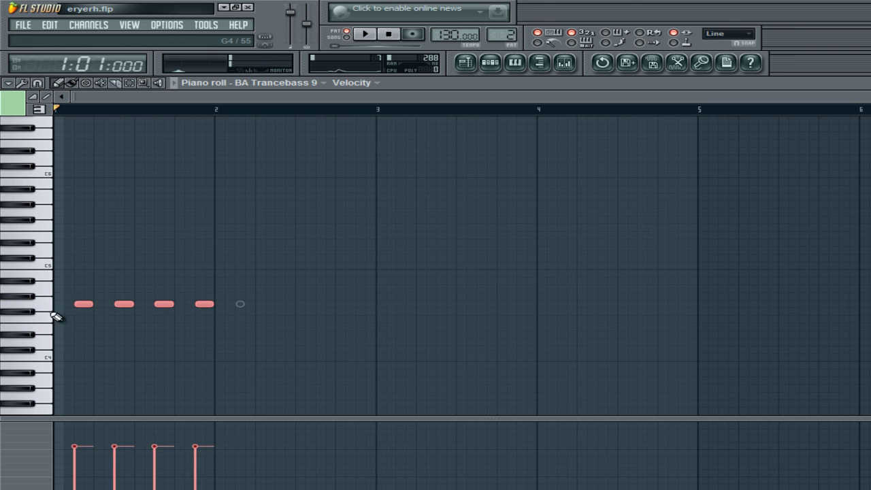
drag(84, 305, 399, 304)
drag(88, 302, 407, 305)
drag(538, 294, 399, 304)
drag(685, 287, 646, 288)
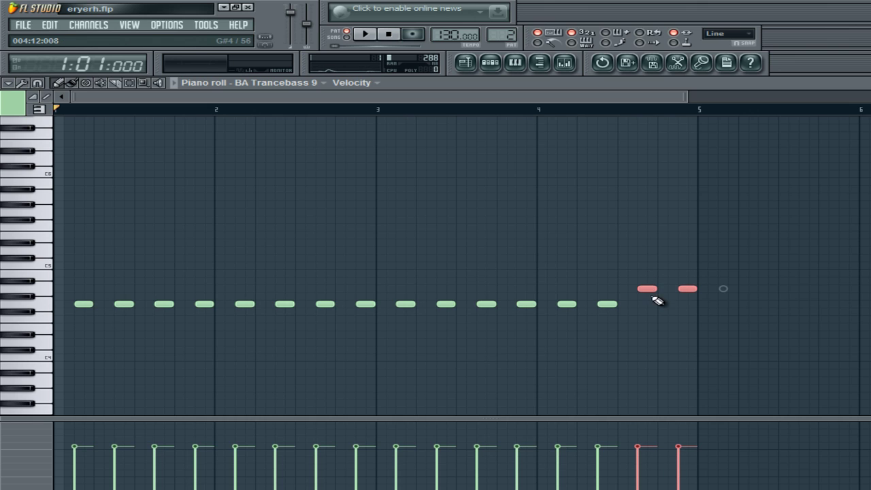
click(655, 299)
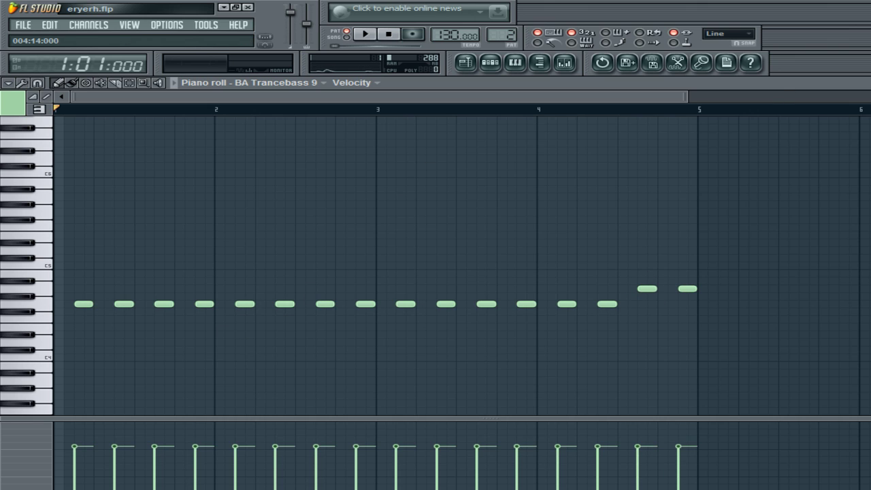
key(space)
key(Escape)
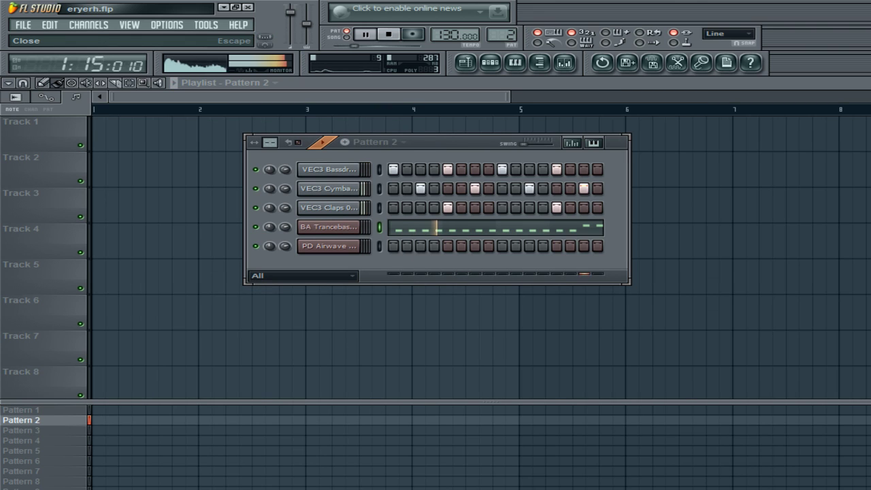
click(313, 151)
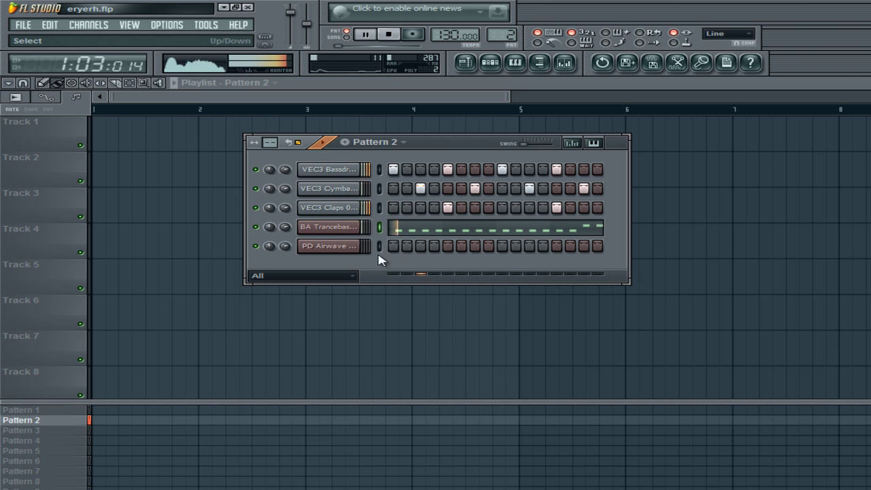
Step: Draw one-bar PD Airwave pad notes on the lowest chord row across bars 1–4
key(space)
right_click(352, 249)
click(371, 246)
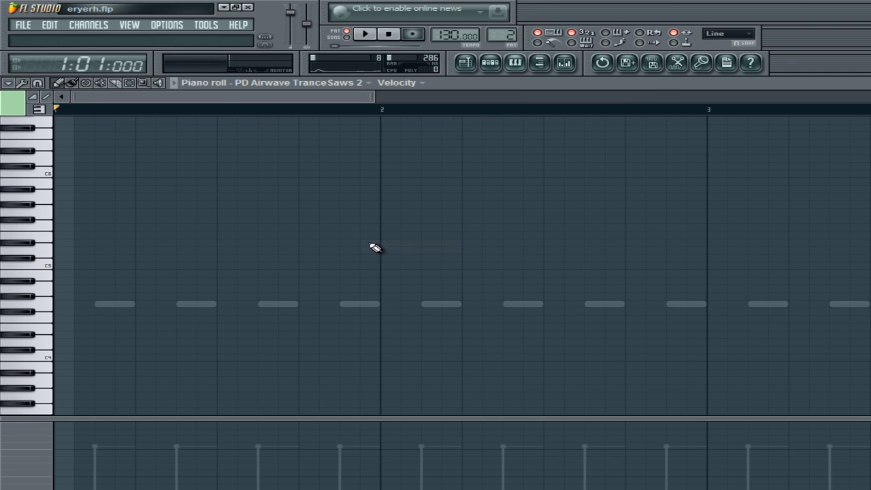
ctrl+scroll(375, 248, down, 1)
scroll(68, 305, up, 4)
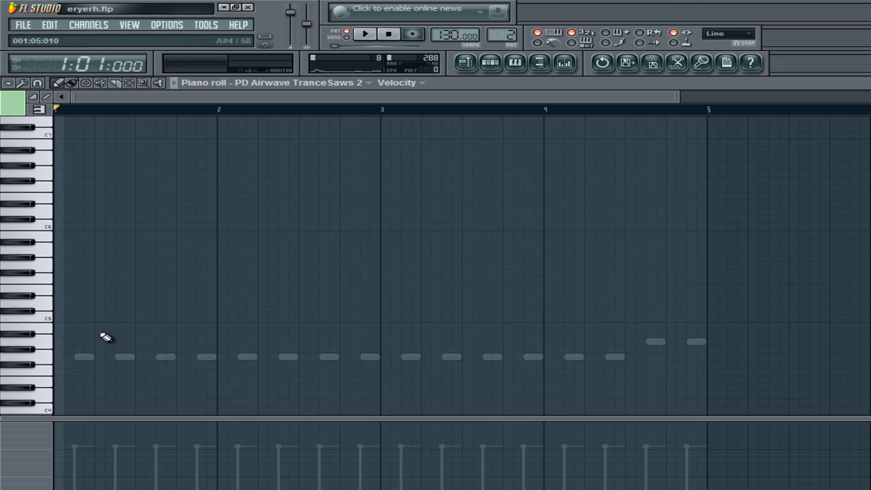
click(62, 276)
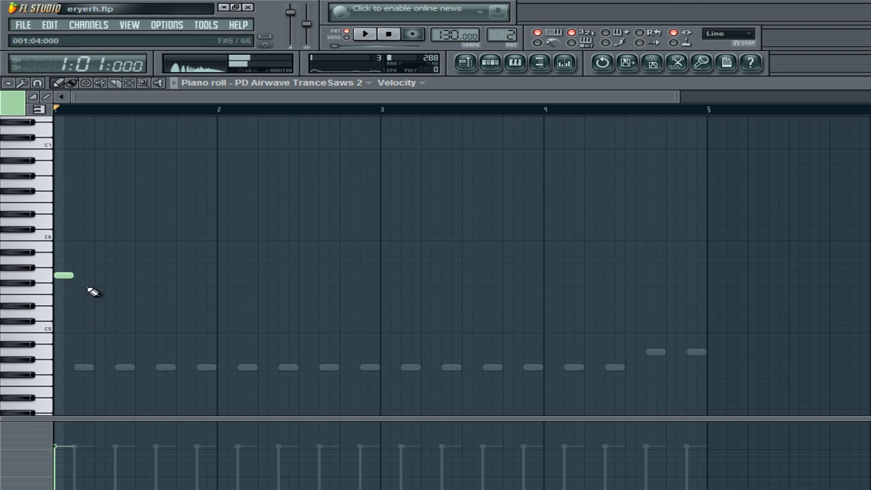
mouse_move(72, 276)
mouse_down()
mouse_move(220, 282)
mouse_move(210, 272)
mouse_up()
click(200, 275)
click(225, 277)
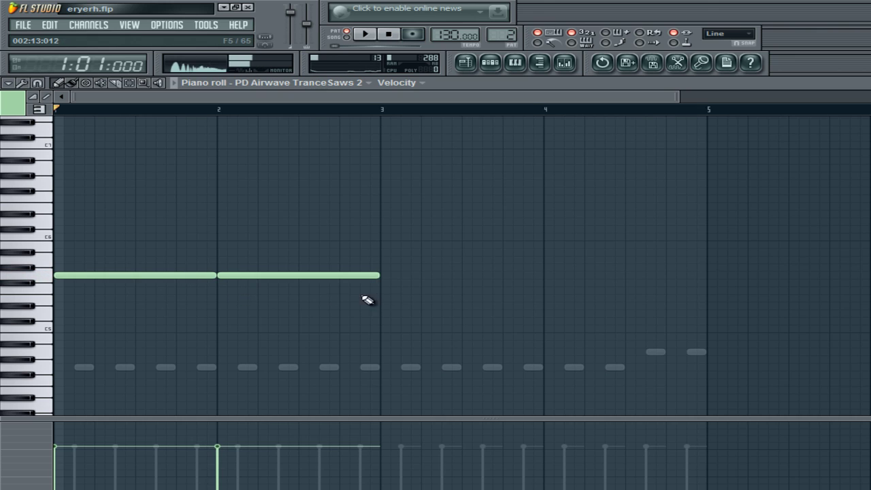
click(387, 277)
click(553, 277)
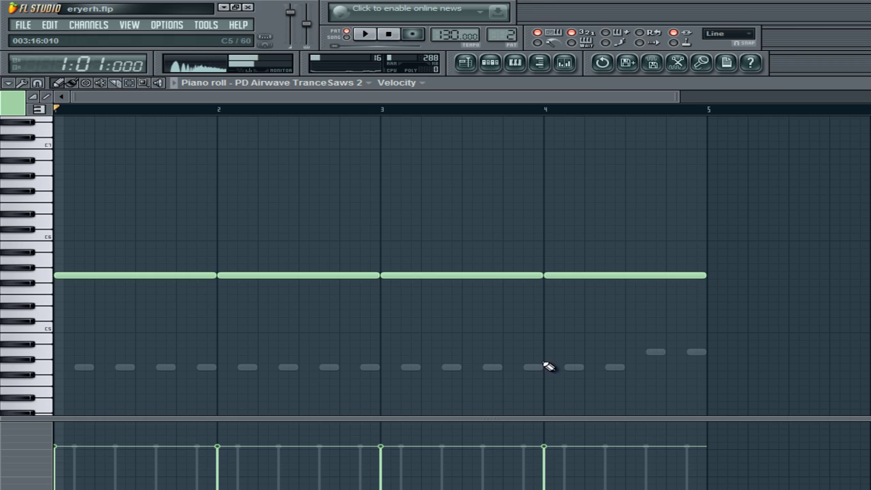
Step: Add one-bar pad notes along the C#6 row across bars 1–4
scroll(561, 361, up, 2)
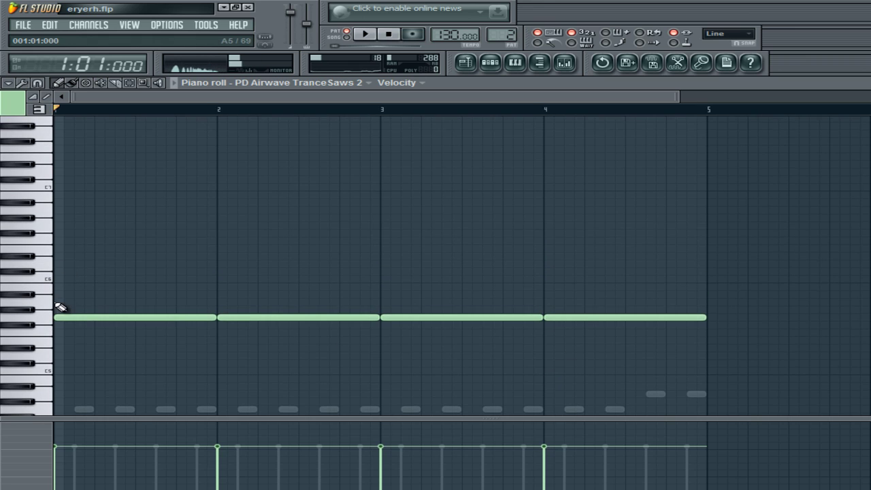
click(61, 267)
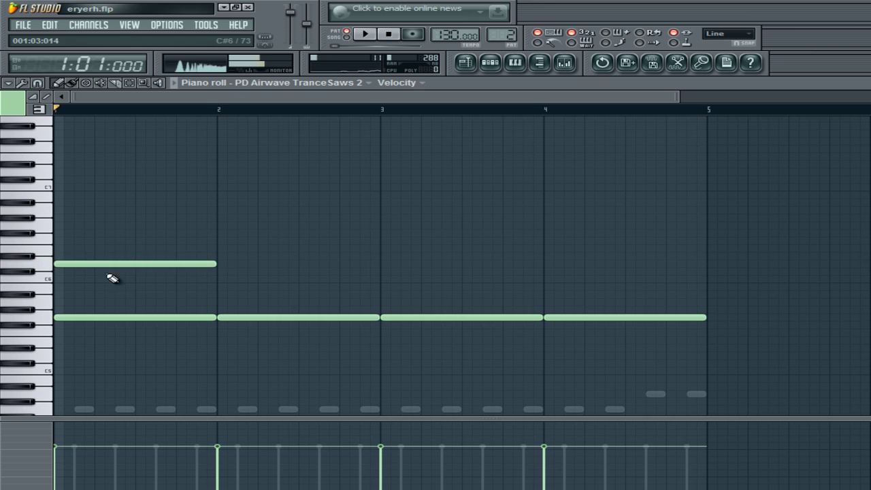
click(220, 263)
click(383, 264)
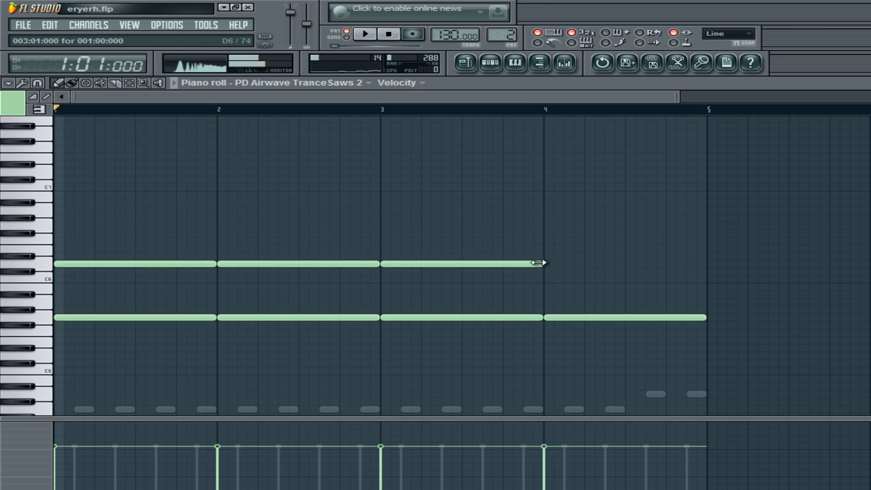
click(549, 263)
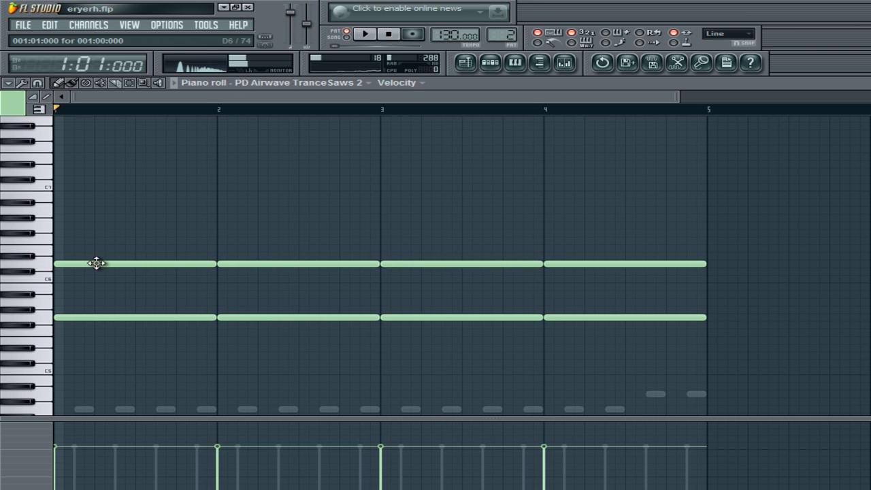
Step: Add a top row of one-bar notes, ending mid-bar 4 with a higher half-bar note
click(61, 226)
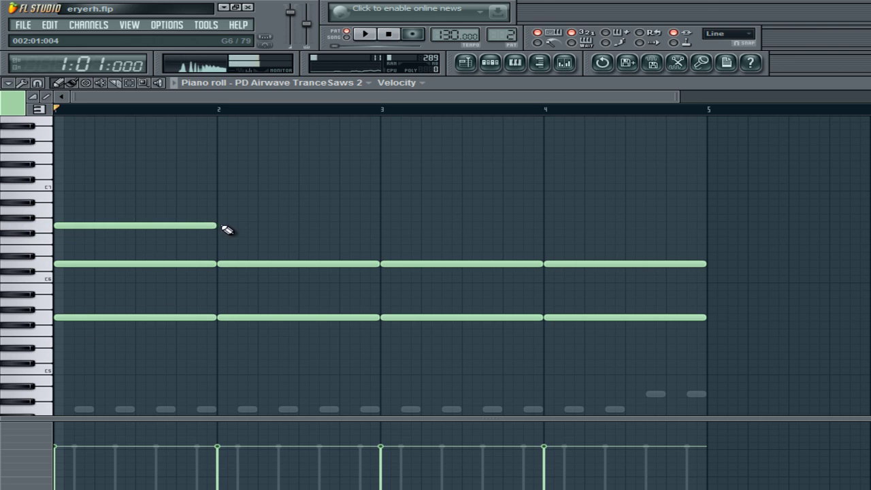
click(223, 226)
click(384, 227)
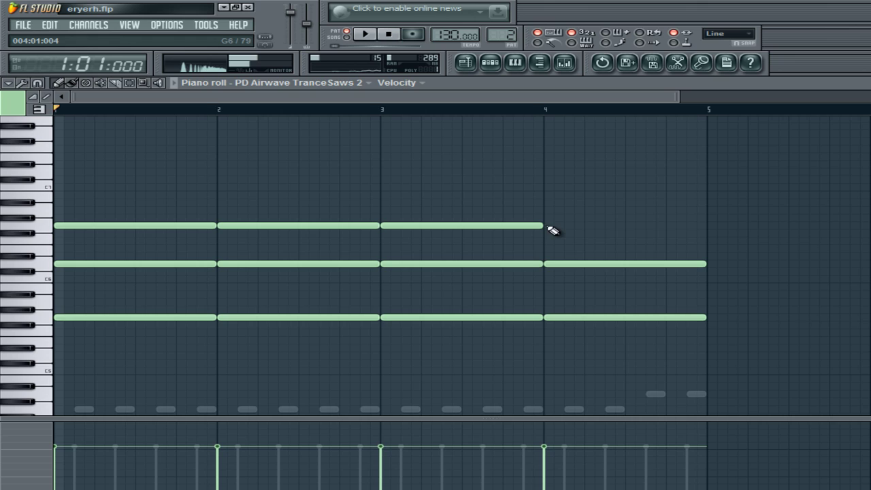
click(548, 226)
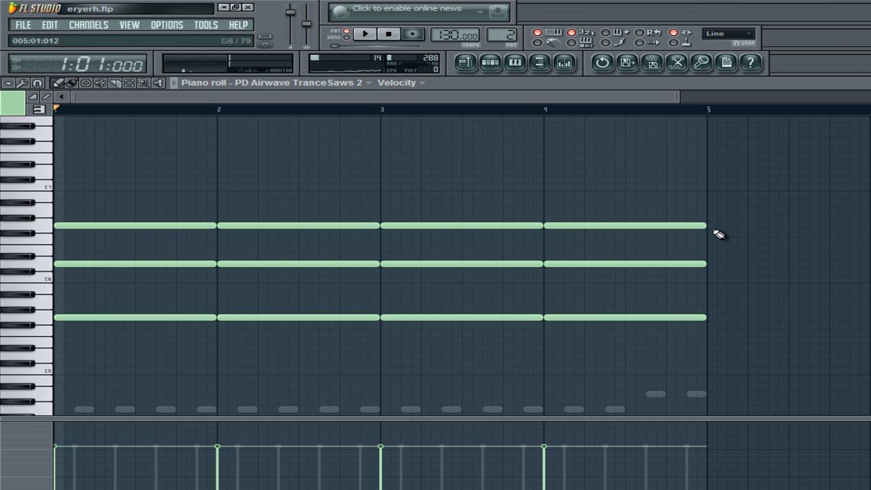
drag(706, 226, 624, 226)
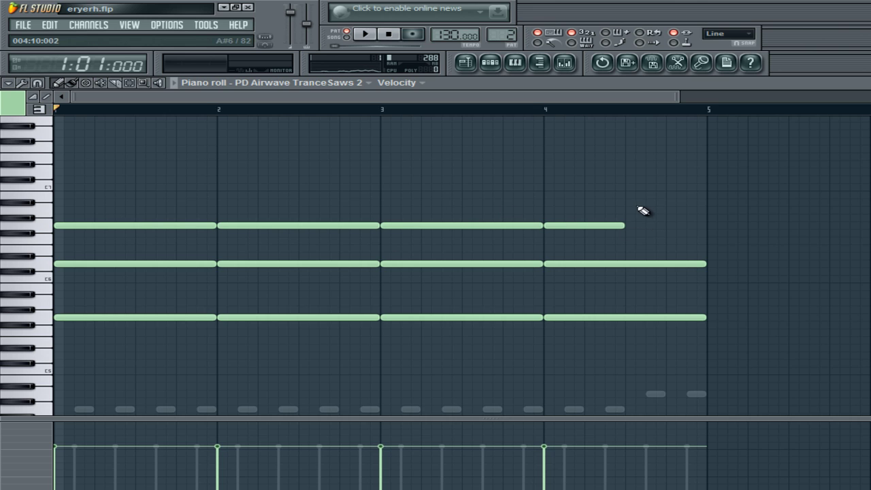
click(628, 208)
Step: Return to the Pattern 2 step sequencer and play the pattern, then stop
scroll(649, 183, down, 2)
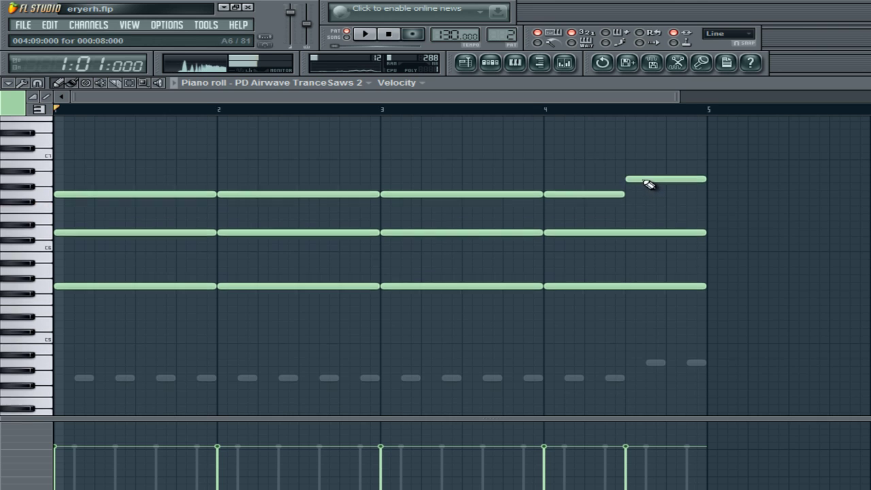
scroll(650, 189, down, 3)
scroll(528, 218, up, 3)
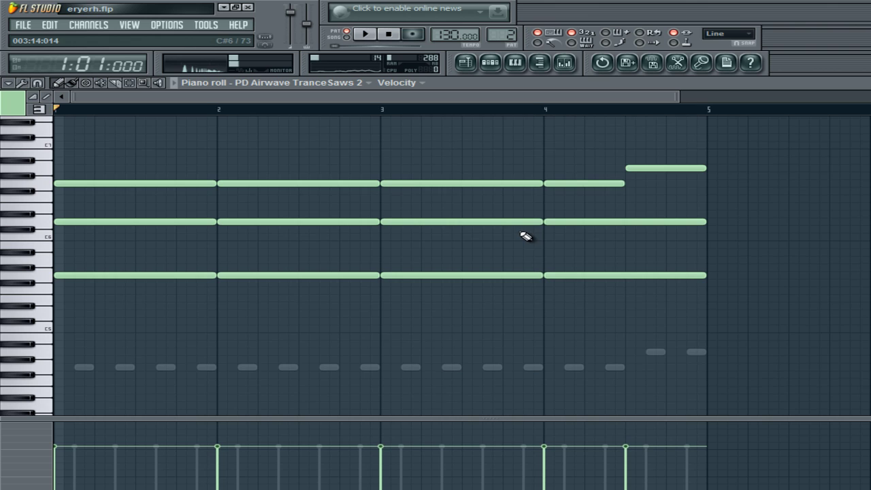
click(491, 63)
key(space)
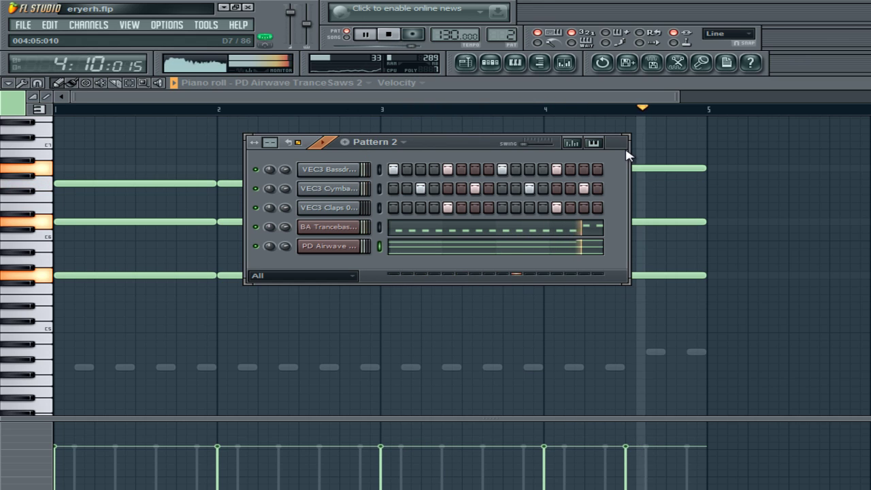
key(space)
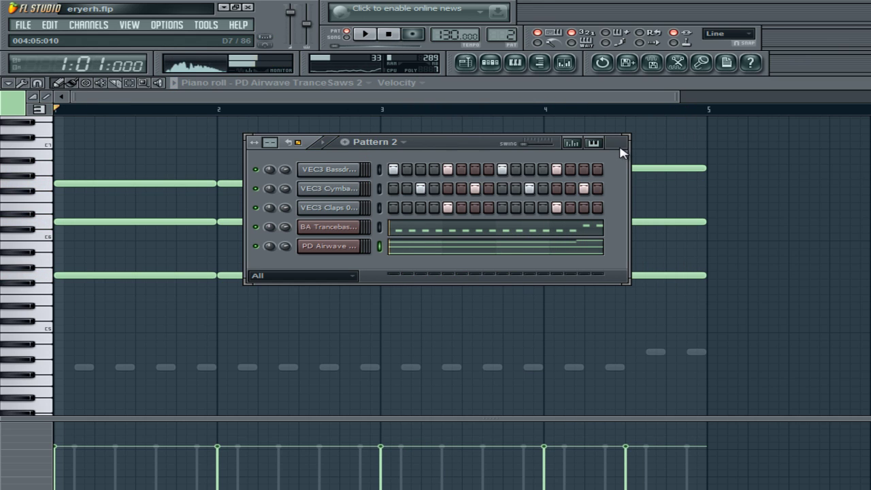
Step: Check the master level, then link the bass drum channel to mixer insert 1
click(558, 68)
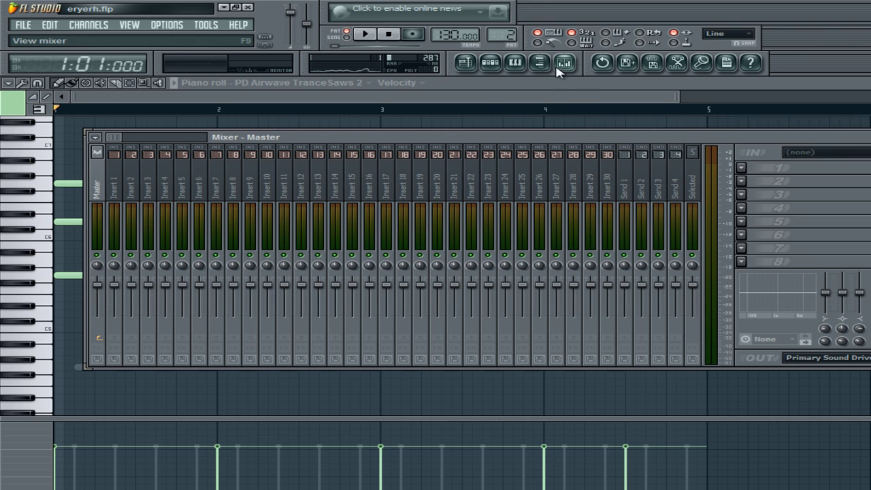
click(101, 287)
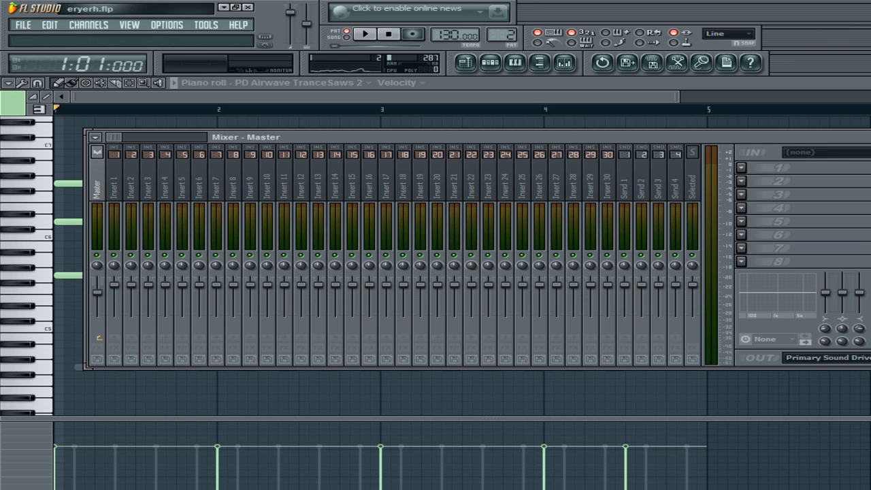
key(Escape)
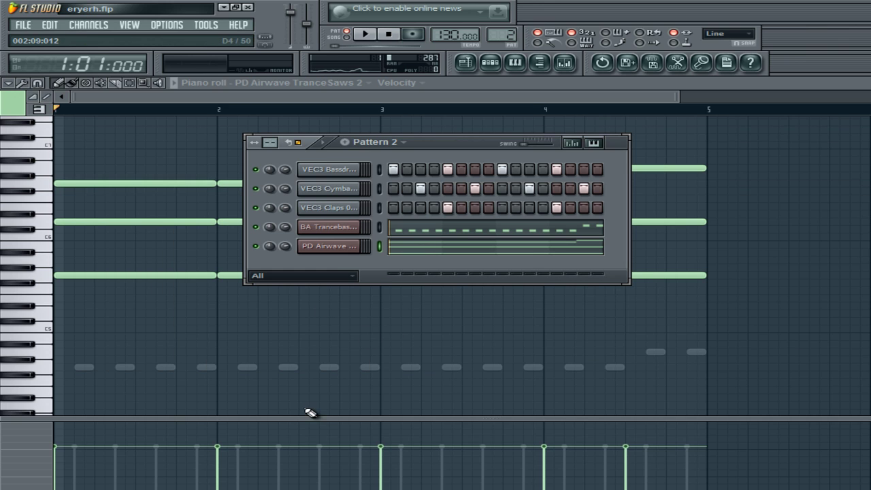
click(334, 171)
click(564, 63)
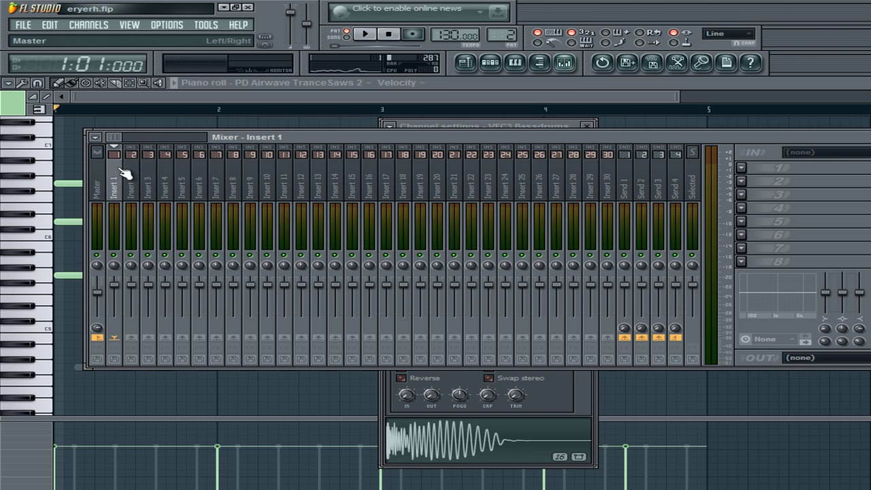
right_click(121, 192)
click(225, 188)
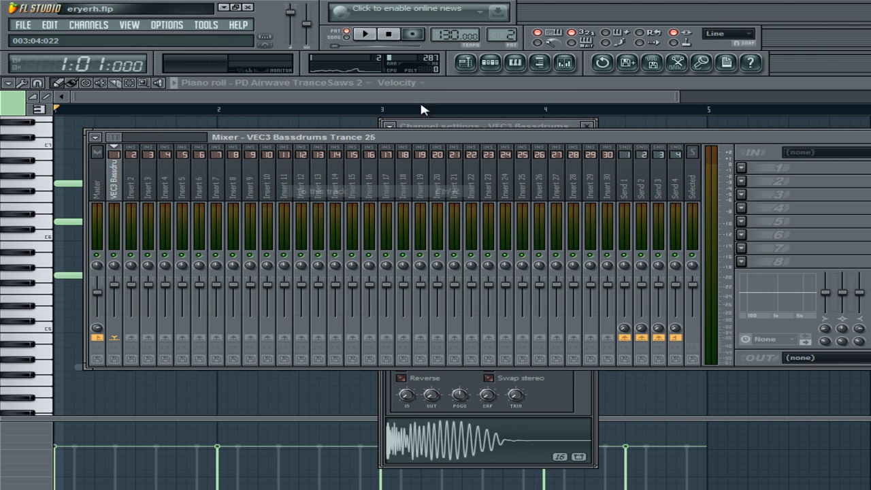
click(490, 63)
Step: Link the cymbals channel to insert 2 and the claps channel to insert 3
click(346, 199)
right_click(131, 189)
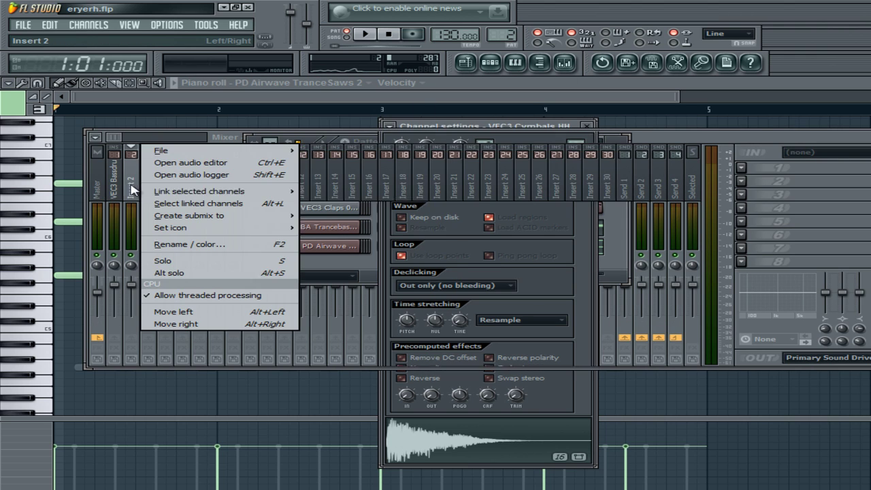
mouse_move(198, 191)
click(320, 189)
key(F6)
click(297, 208)
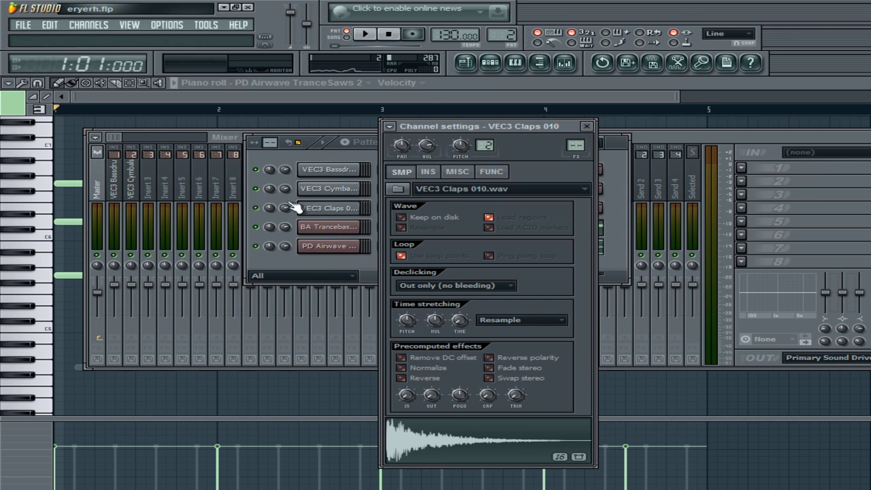
right_click(152, 153)
mouse_move(313, 191)
click(354, 188)
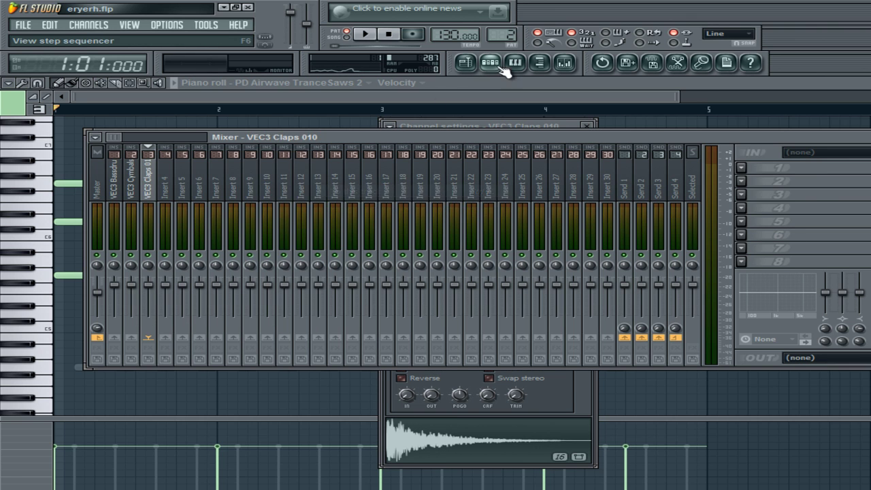
click(501, 67)
Step: Link the trance bass to insert 4 and the PD Airwave saw pad to insert 5
click(318, 219)
right_click(171, 176)
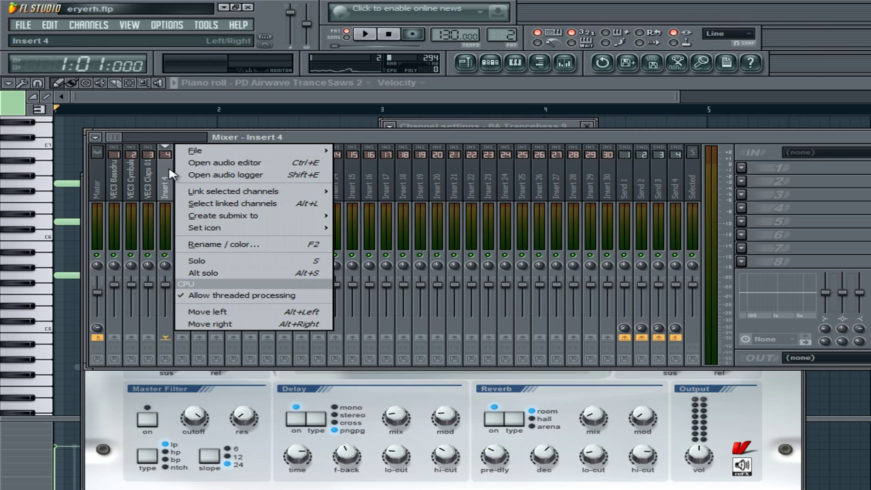
mouse_move(232, 191)
click(354, 194)
click(490, 62)
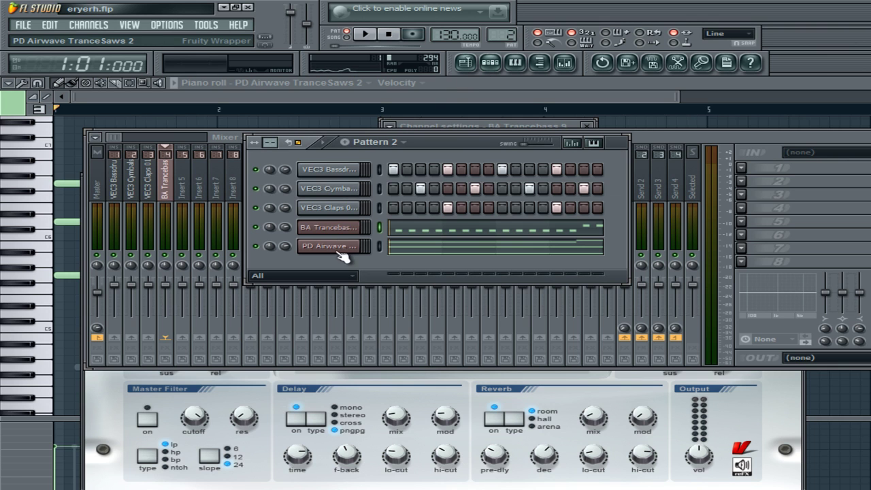
click(334, 247)
click(490, 62)
right_click(184, 177)
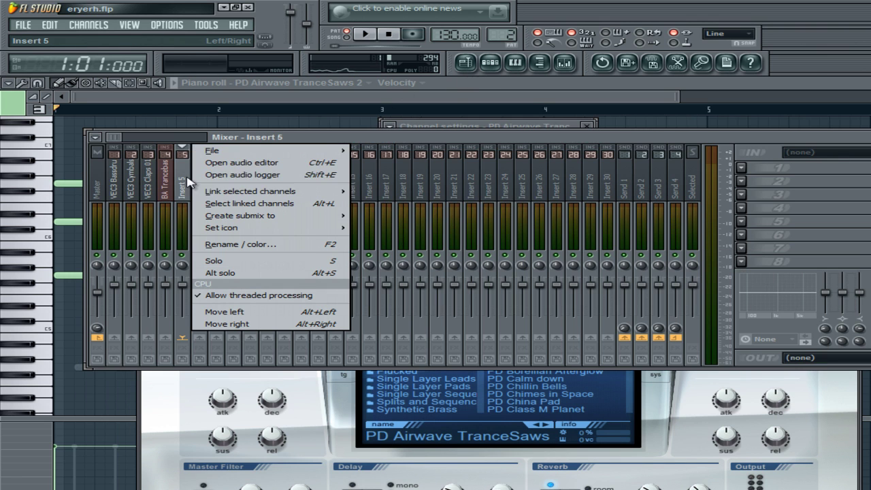
mouse_move(272, 191)
click(367, 191)
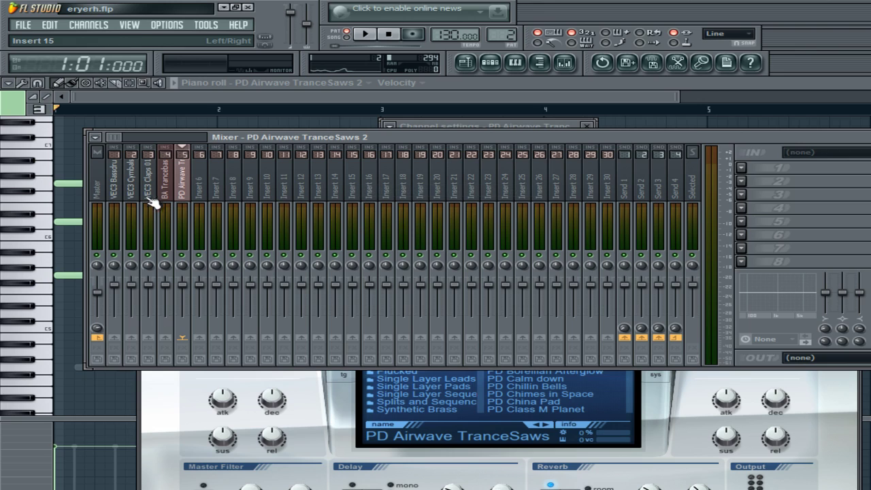
click(122, 195)
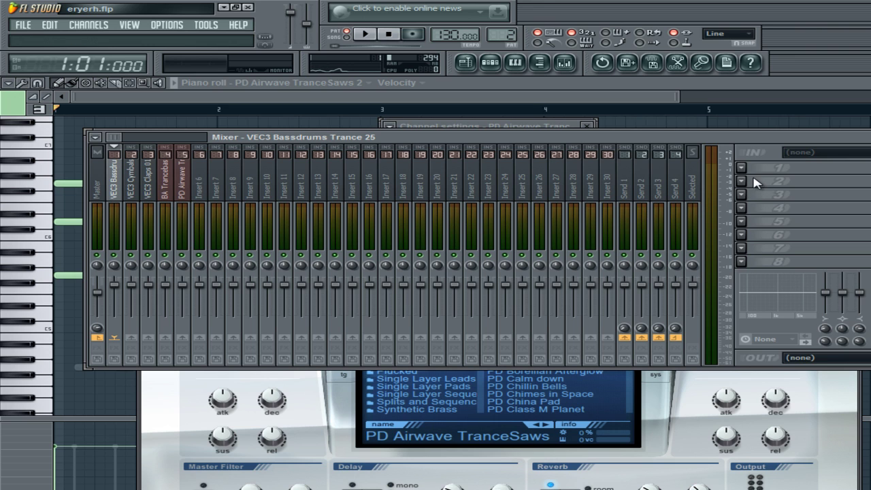
Step: Load Fruity Parametric EQ 2 on the bass drum, cymbals and claps inserts
drag(747, 141, 689, 138)
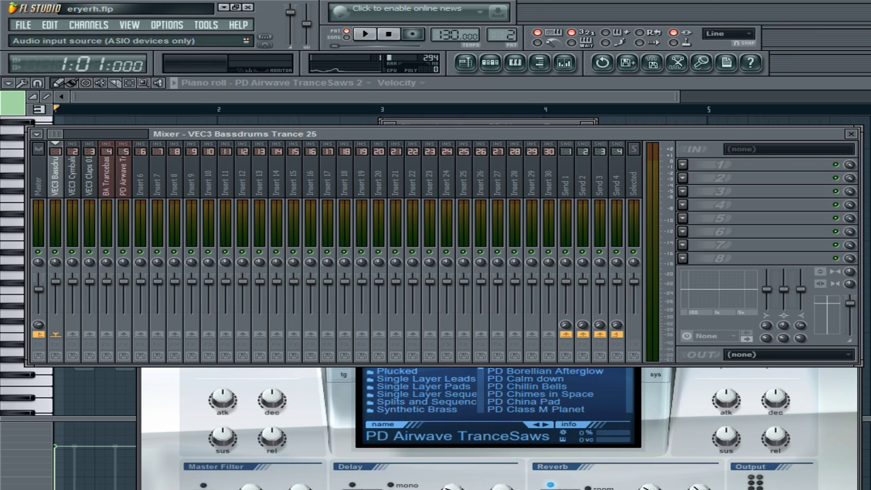
click(685, 166)
mouse_move(698, 178)
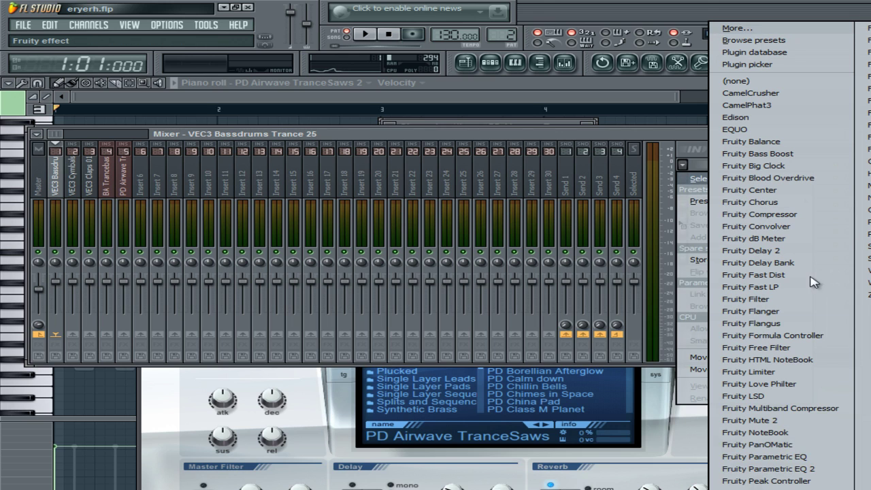
click(767, 469)
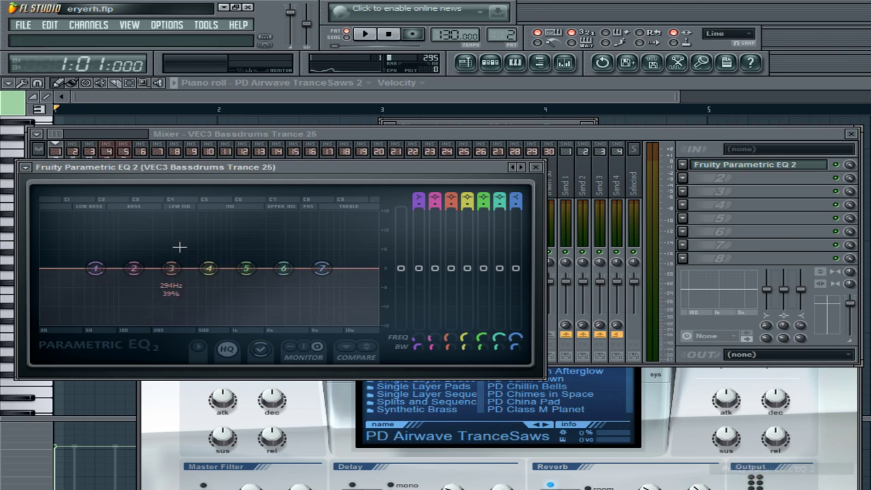
click(72, 151)
click(684, 178)
mouse_move(694, 178)
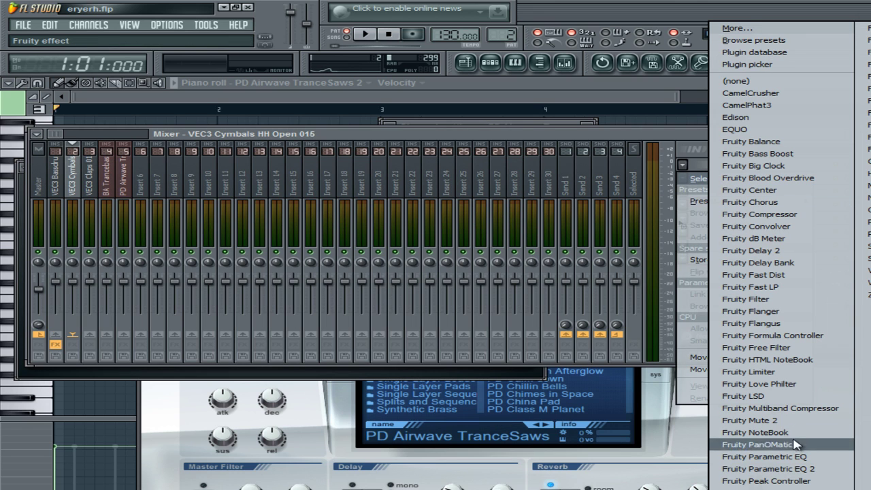
click(783, 470)
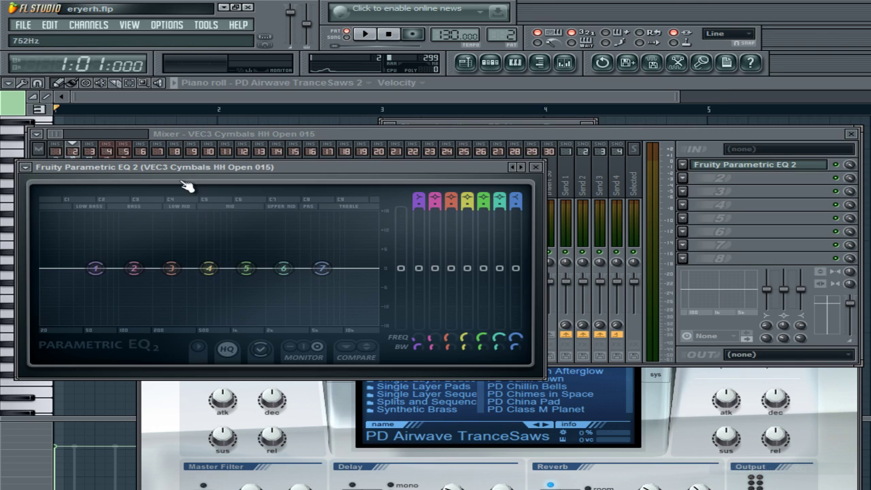
click(90, 151)
click(683, 164)
mouse_move(695, 164)
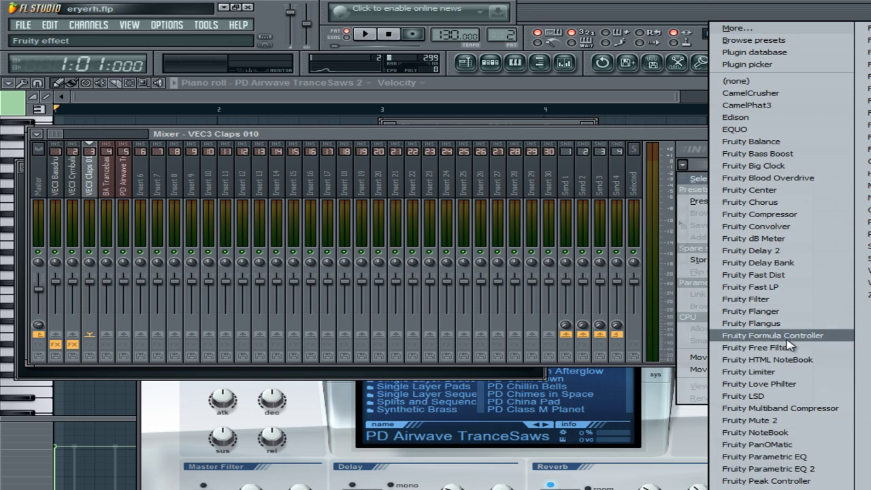
click(763, 460)
Step: Load Fruity Parametric EQ 2 on the Trancebass and TranceSaws inserts, then close the EQ window
click(107, 152)
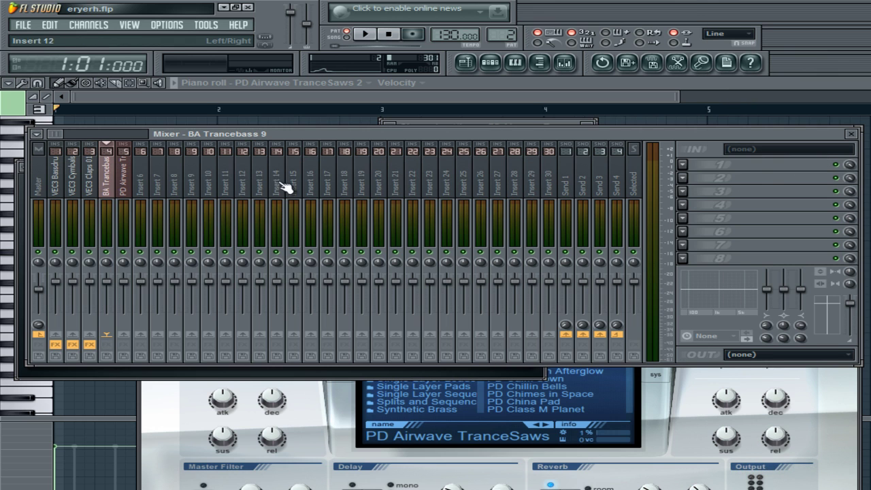
click(683, 164)
mouse_move(694, 178)
click(803, 472)
click(124, 152)
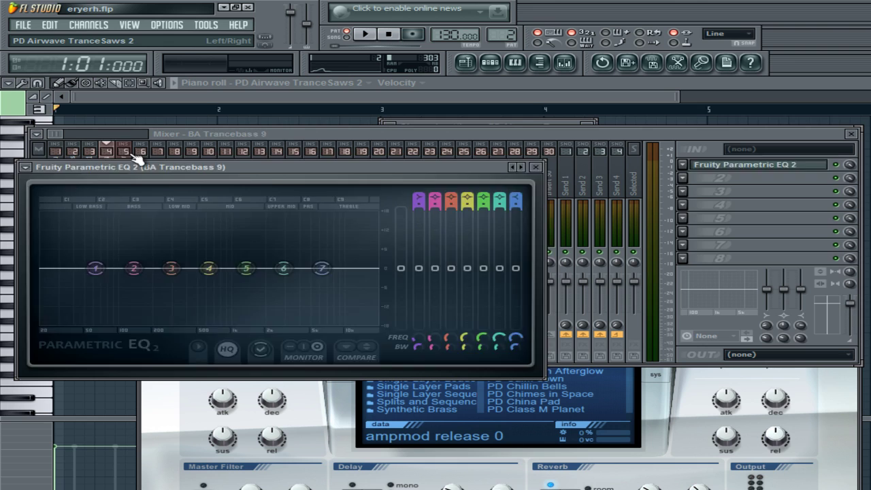
click(683, 164)
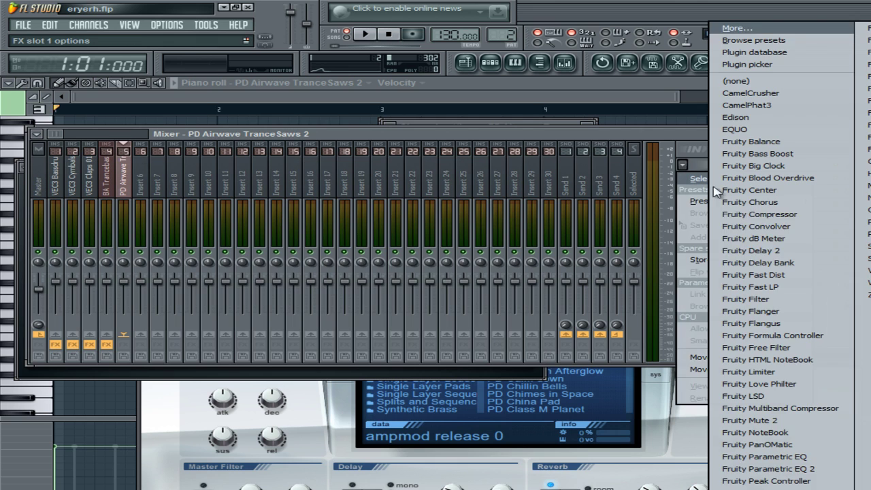
click(807, 469)
click(537, 166)
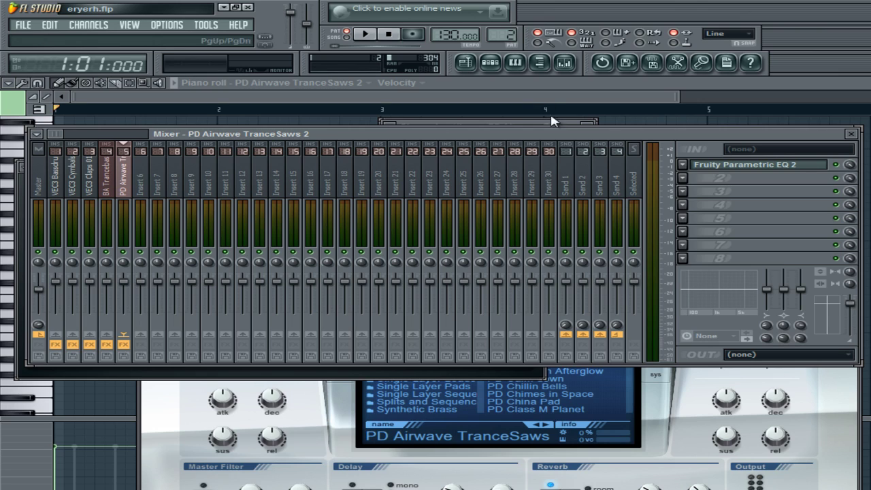
Step: Reopen and close the TranceSaws EQ, select the Bassdrums insert, and play the pattern
click(61, 191)
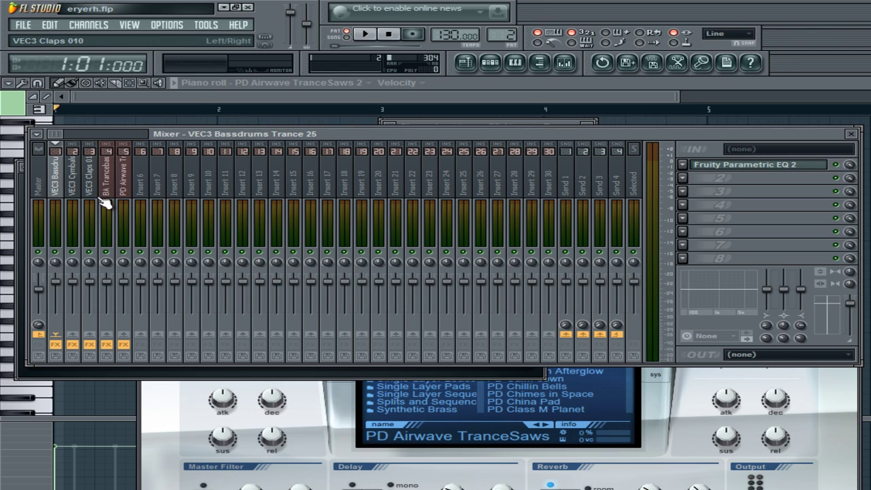
click(123, 175)
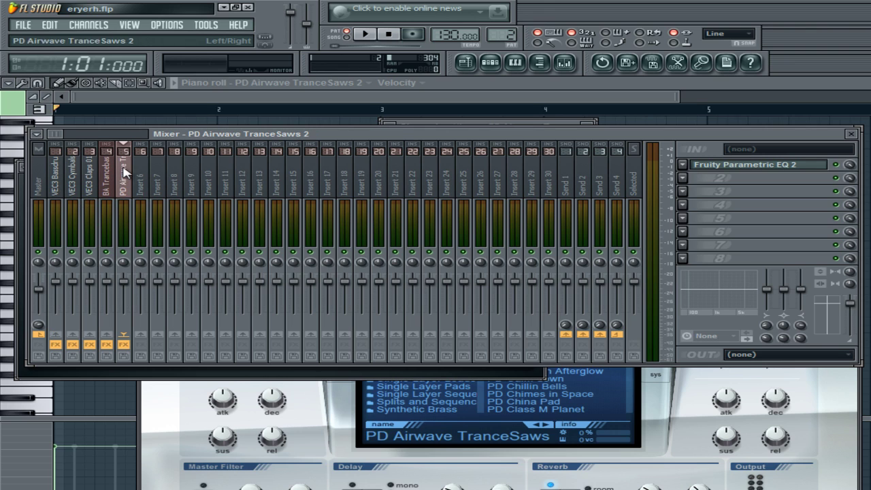
click(746, 169)
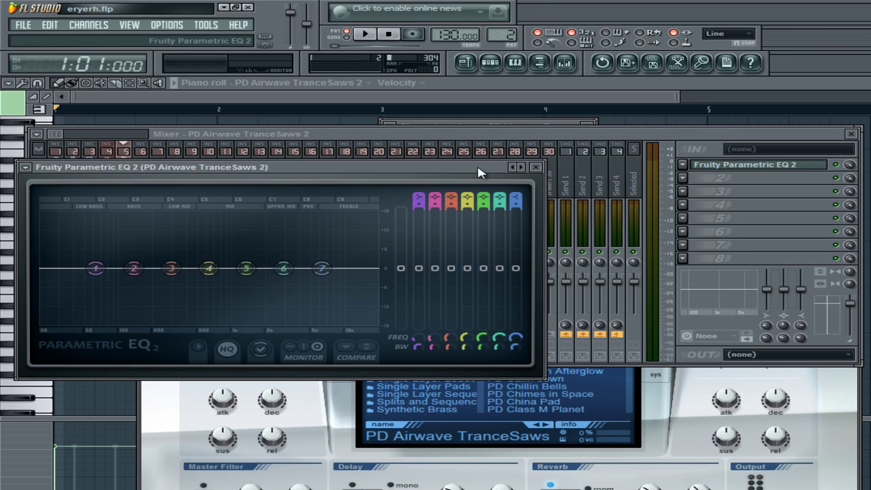
drag(490, 167, 633, 162)
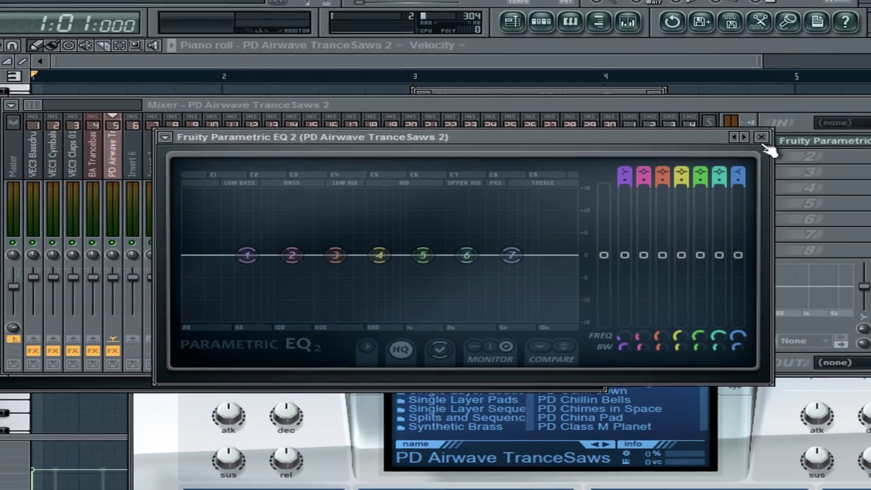
click(762, 137)
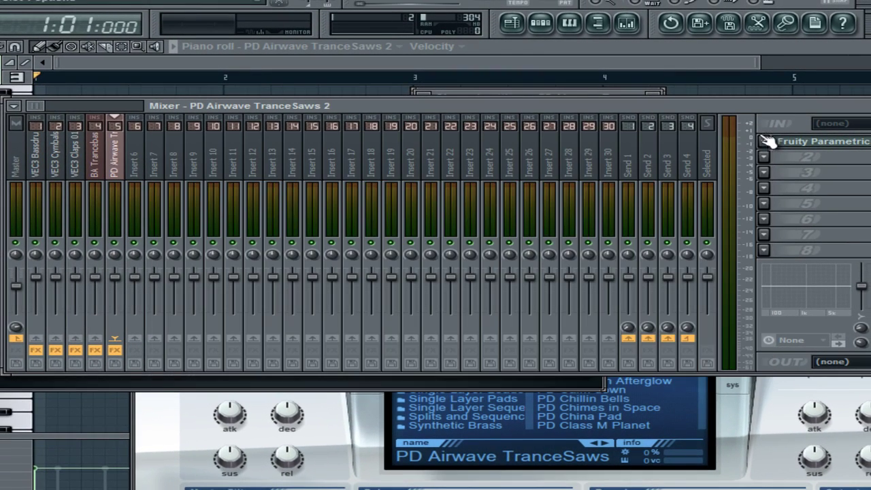
click(39, 170)
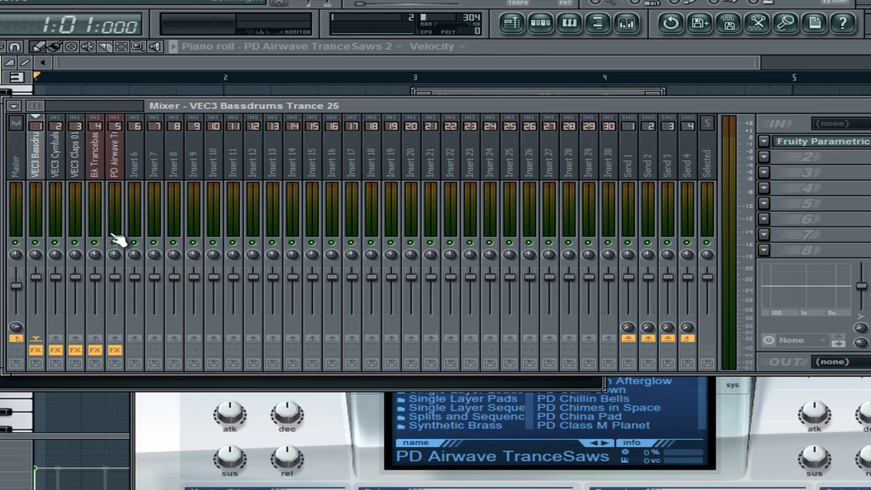
key(space)
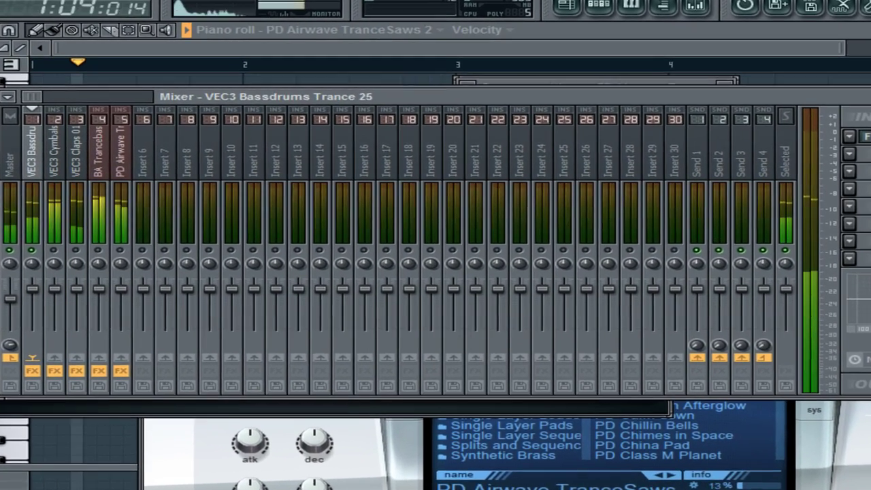
Step: Make the Bassdrums EQ band 1 a high-pass just below 50 Hz, then start playback
click(859, 137)
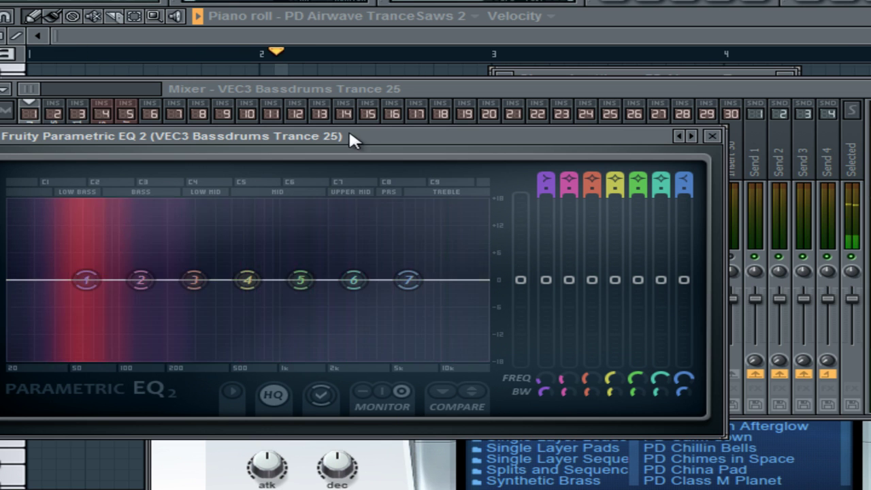
drag(388, 136, 527, 122)
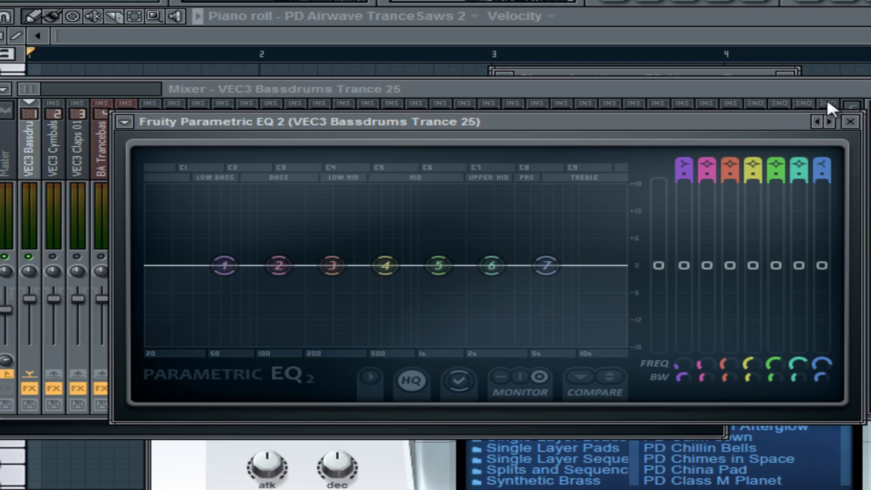
click(686, 165)
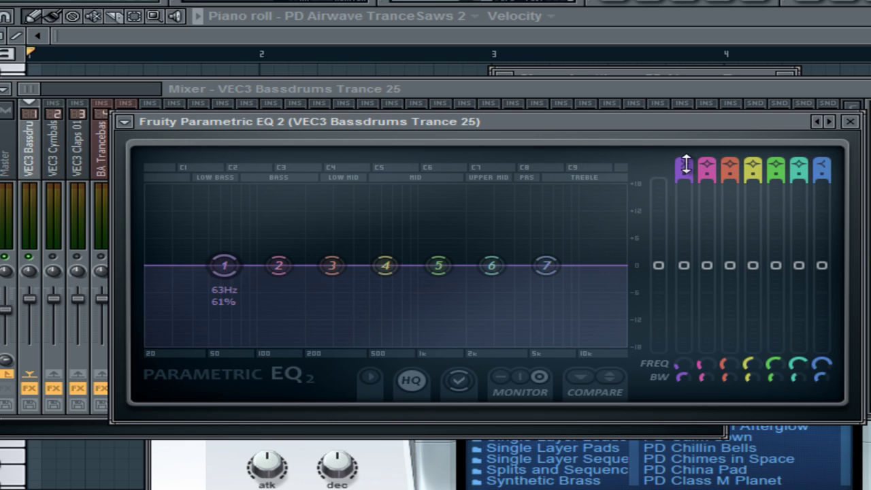
drag(686, 164, 663, 314)
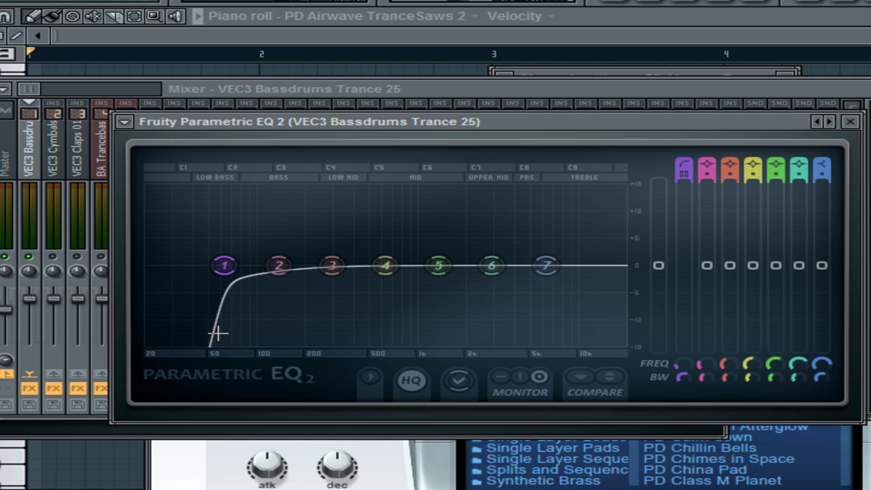
mouse_move(225, 294)
mouse_down()
mouse_move(467, 263)
mouse_move(386, 265)
mouse_move(469, 250)
mouse_move(356, 250)
mouse_move(470, 249)
mouse_move(180, 264)
mouse_move(218, 277)
mouse_move(239, 267)
mouse_move(222, 287)
mouse_up()
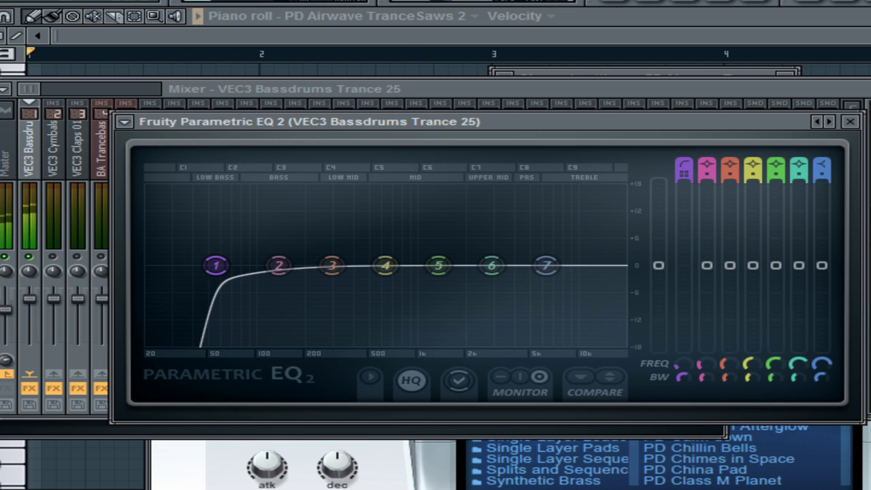
key(space)
key(space)
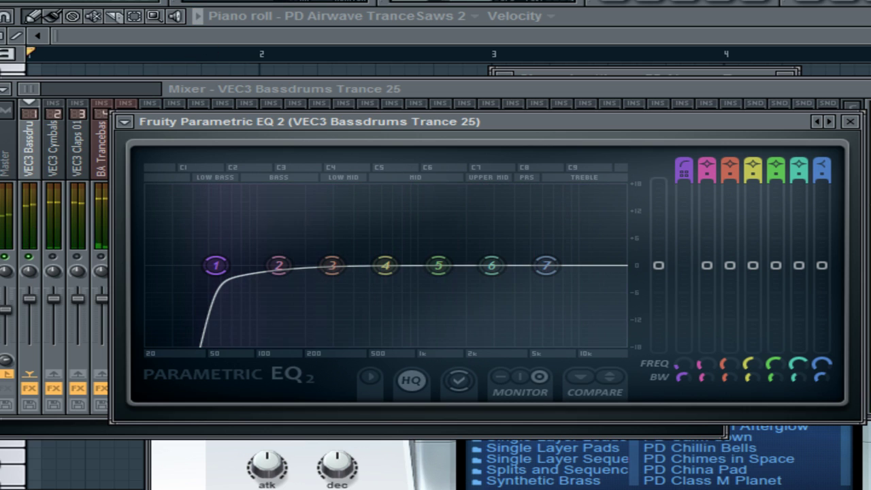
Step: Boost Bassdrums EQ bands 2 and 3, around 133 Hz and 267 Hz
mouse_move(306, 291)
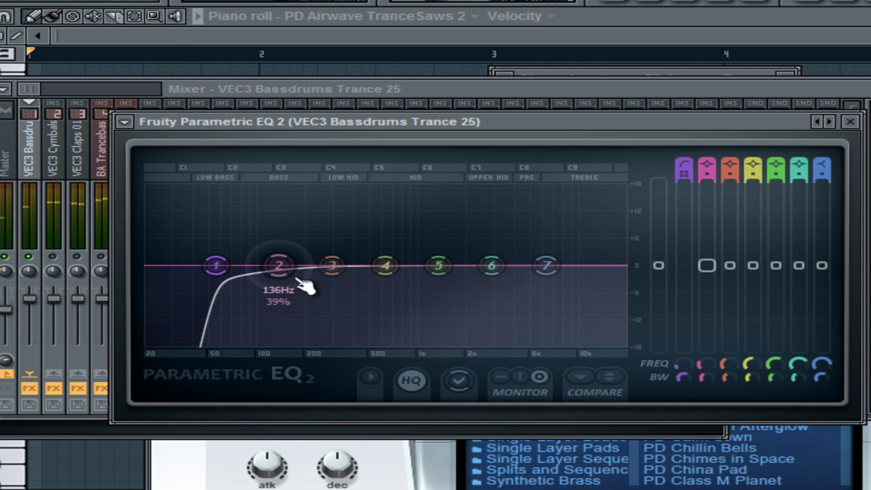
drag(305, 287, 294, 245)
drag(331, 268, 326, 258)
drag(275, 246, 275, 249)
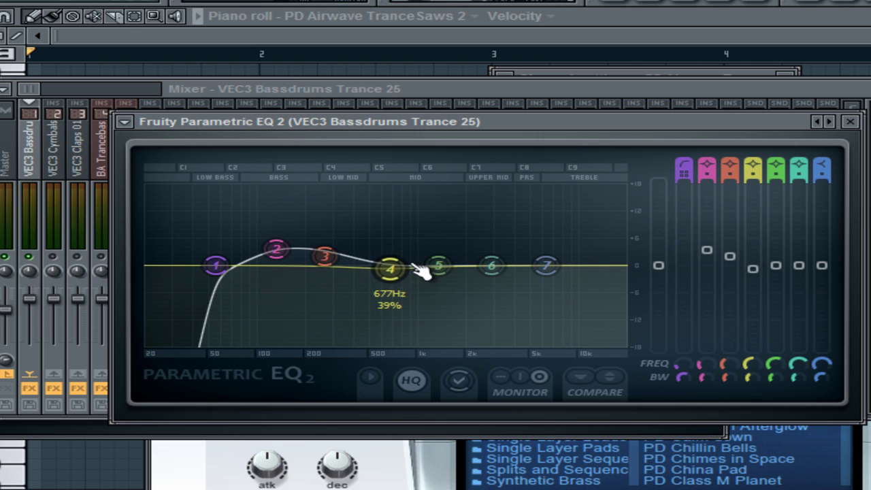
Step: Cut band 4 deeply and narrowly near 686 Hz, move band 5 to 1539 Hz, lower band 7
drag(402, 284, 382, 394)
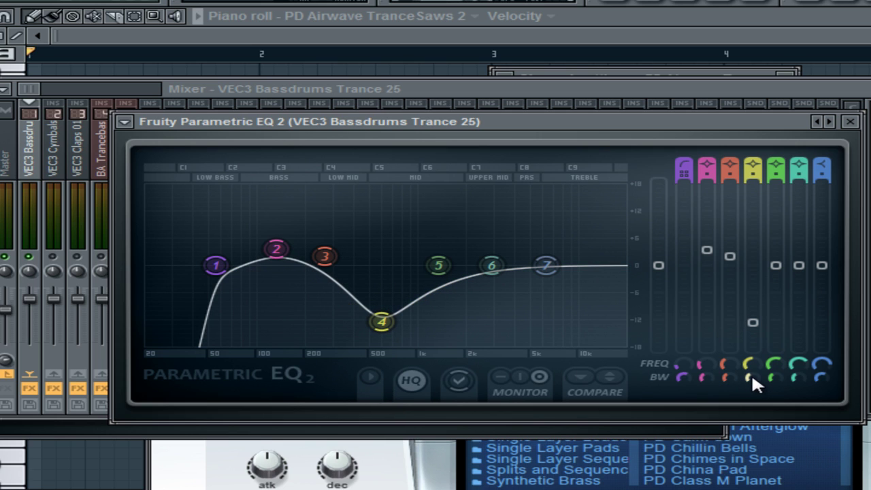
mouse_move(753, 378)
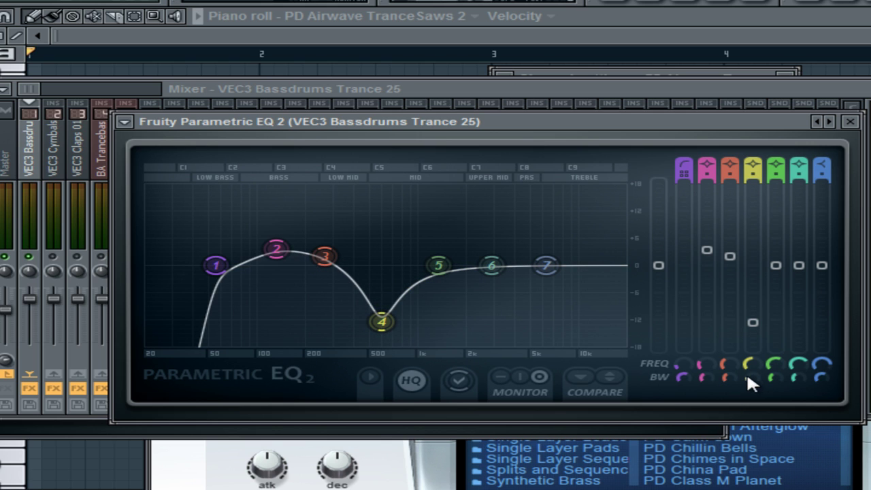
drag(747, 376, 749, 399)
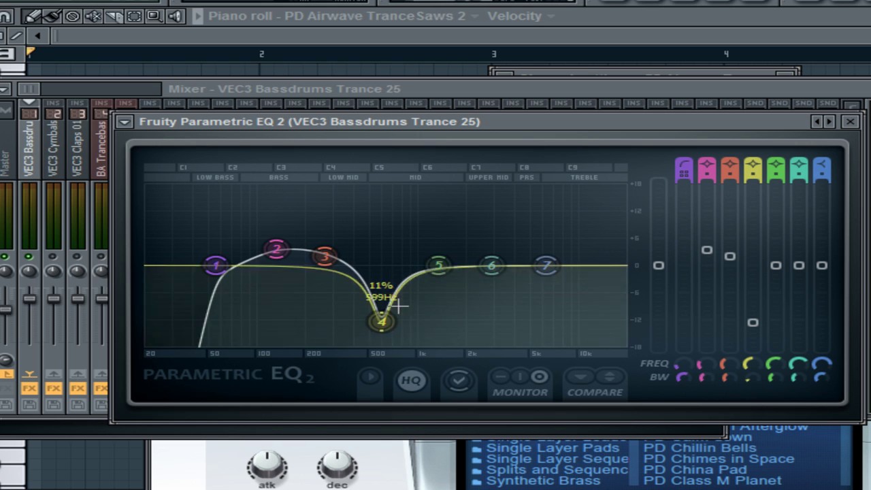
drag(401, 326, 407, 332)
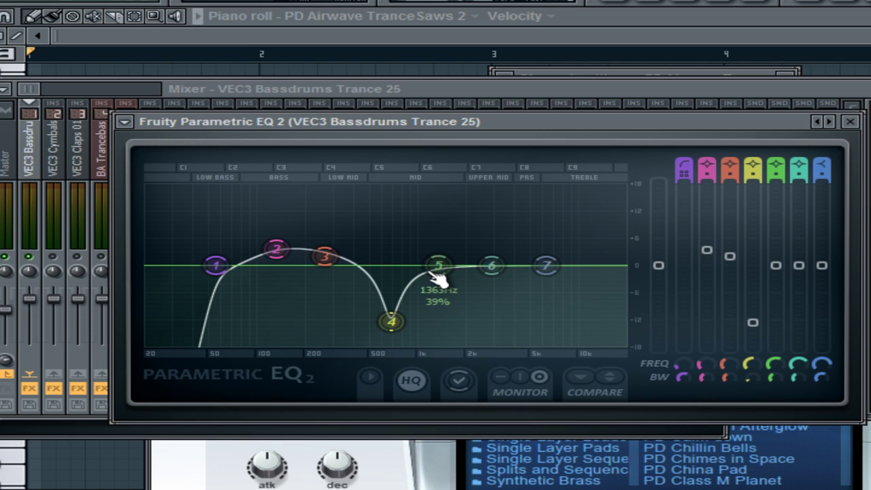
drag(446, 273, 511, 257)
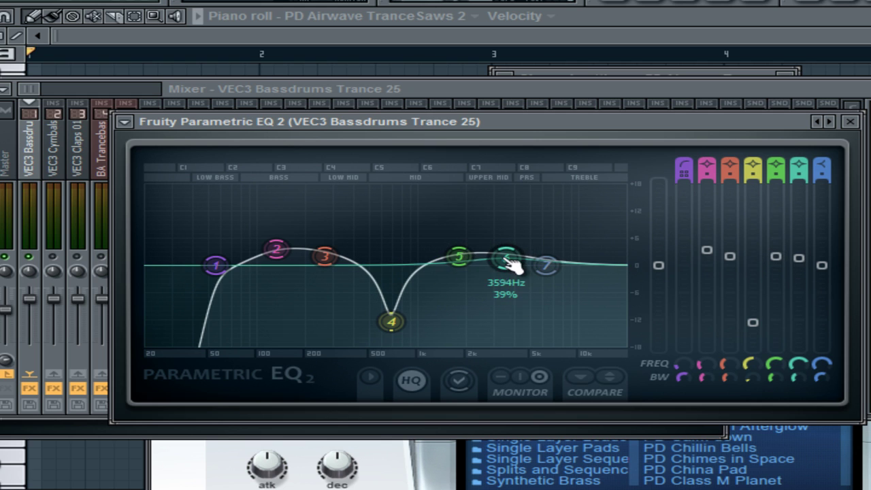
drag(551, 266, 577, 285)
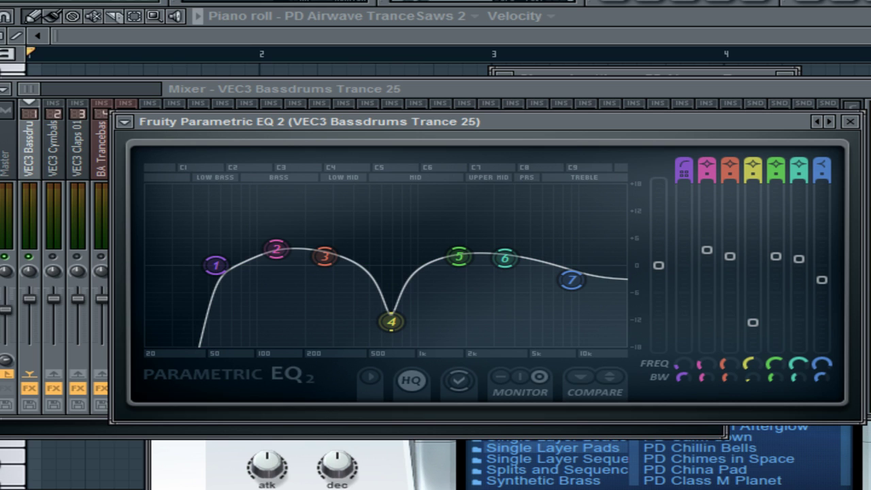
click(851, 122)
Step: Play the pattern and set the Cymbals HH Open EQ band 1 to a high-pass near 500 Hz
click(58, 163)
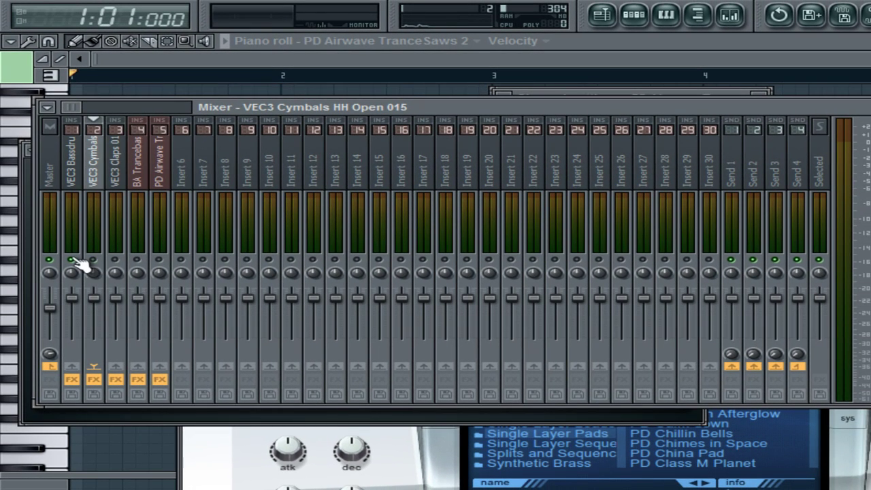
key(space)
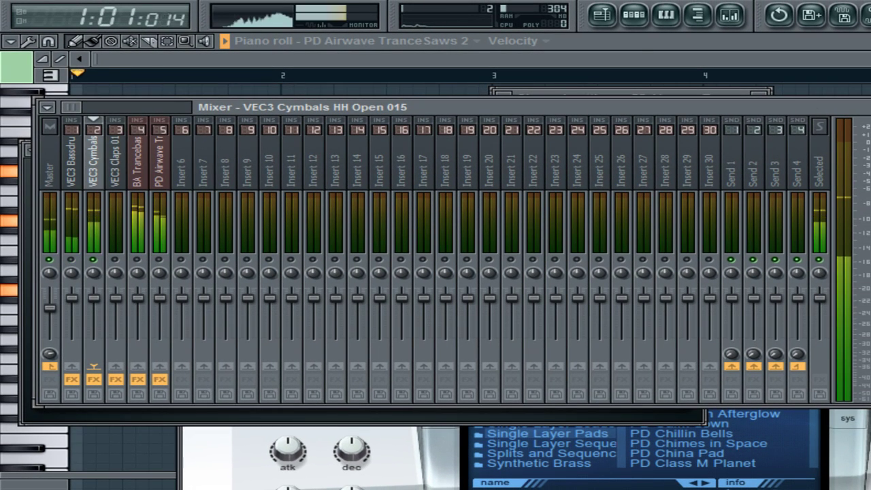
click(94, 379)
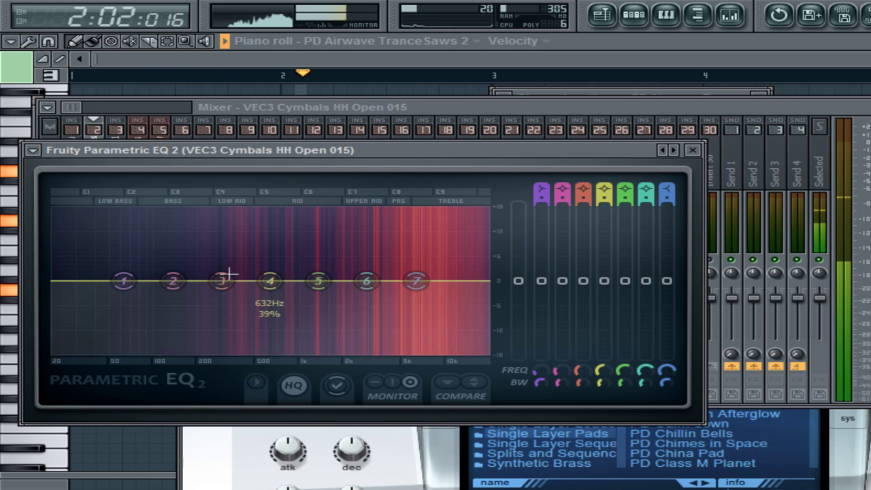
mouse_move(417, 284)
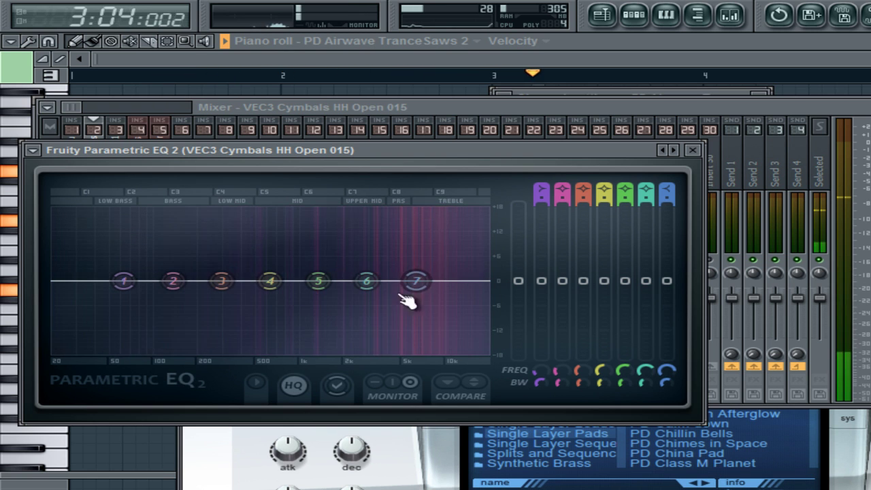
drag(540, 191, 541, 248)
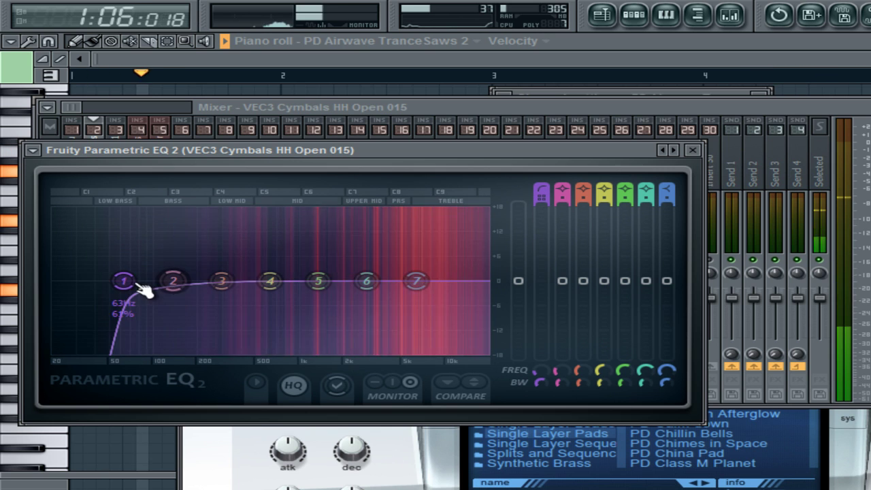
drag(123, 281, 267, 281)
Step: Move band 7 to about 6766 Hz and lower it, lift band 6, shift band 5 to 2015 Hz
drag(417, 280, 445, 287)
drag(365, 280, 381, 273)
drag(317, 281, 339, 279)
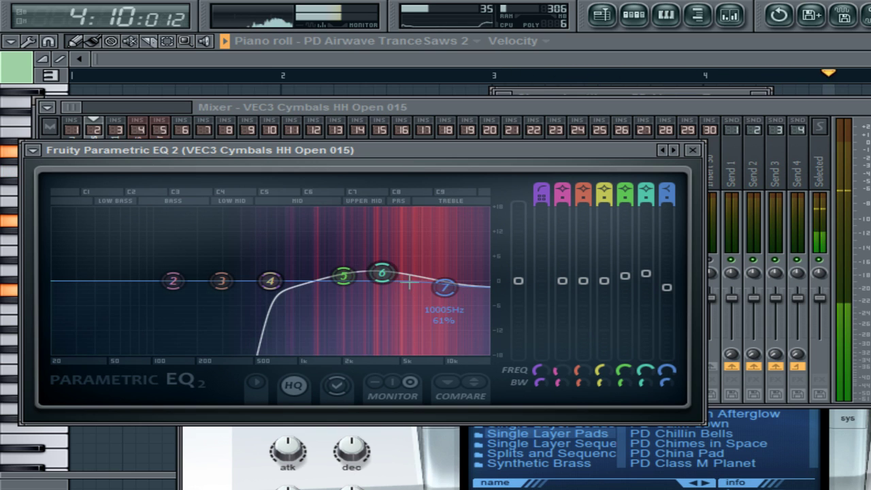
Step: Give the VEC3 Claps 010 EQ a steep band-1 low cut at about 540 Hz and a slight treble dip
click(546, 107)
click(116, 163)
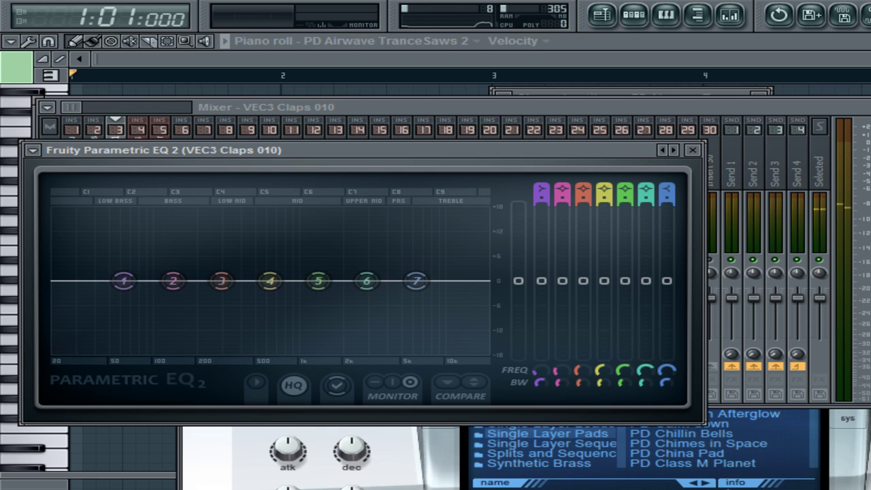
drag(536, 192, 540, 208)
click(479, 125)
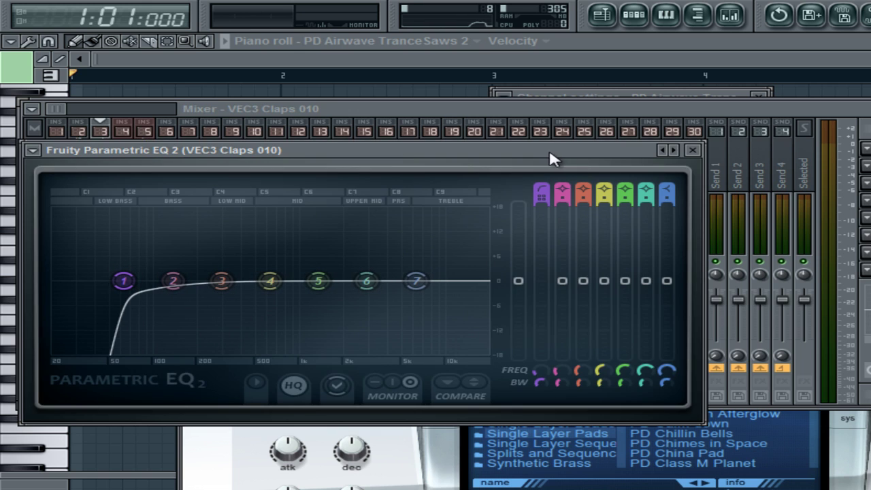
drag(550, 153, 642, 138)
key(space)
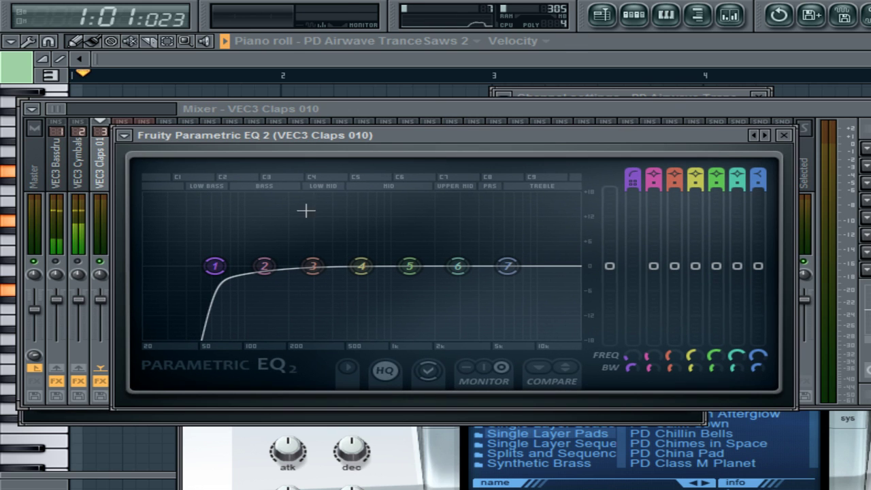
drag(216, 266, 515, 273)
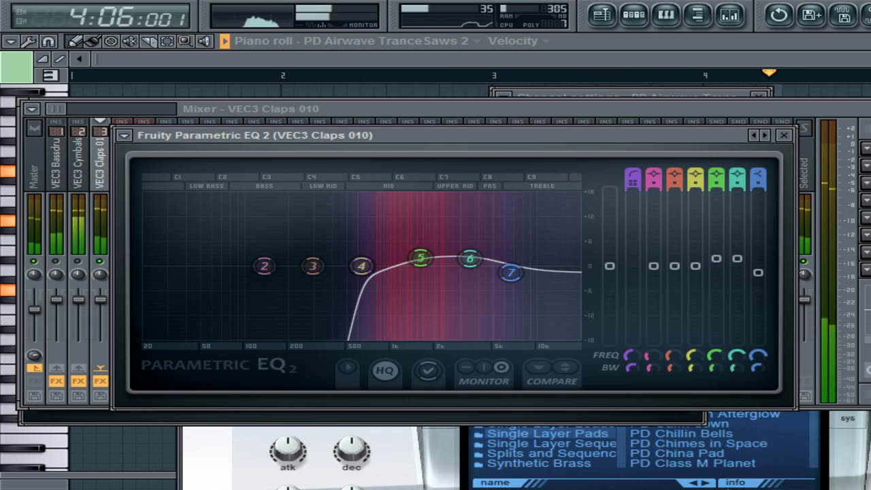
key(space)
click(117, 196)
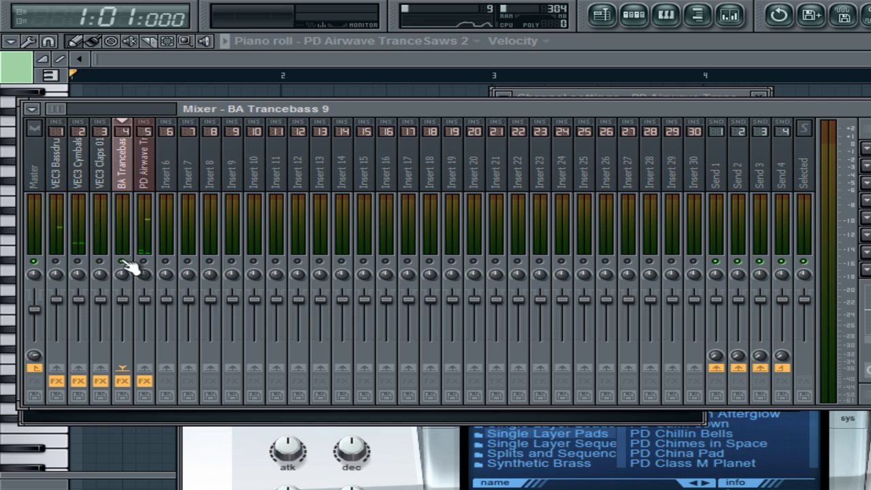
Step: On the BA Trancebass 9 EQ, high-pass band 1 near 63 Hz and boost band 2 around 150 Hz
click(240, 198)
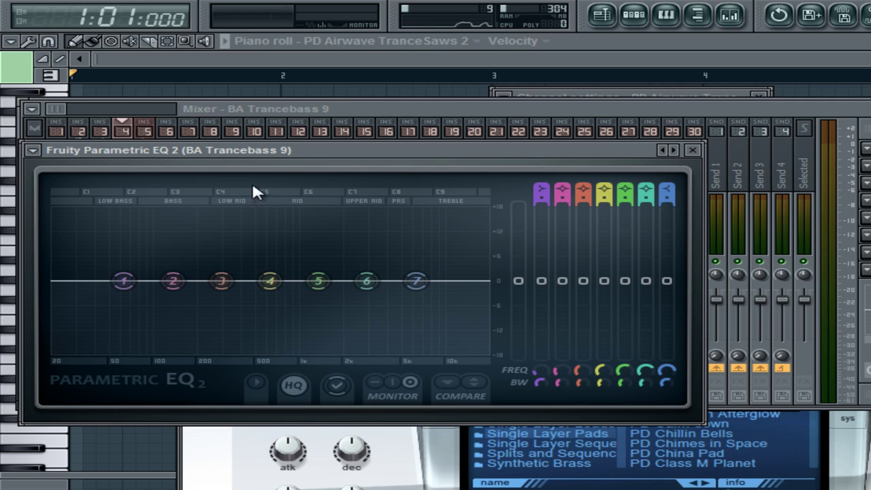
drag(298, 158, 405, 160)
click(648, 197)
drag(230, 283, 286, 308)
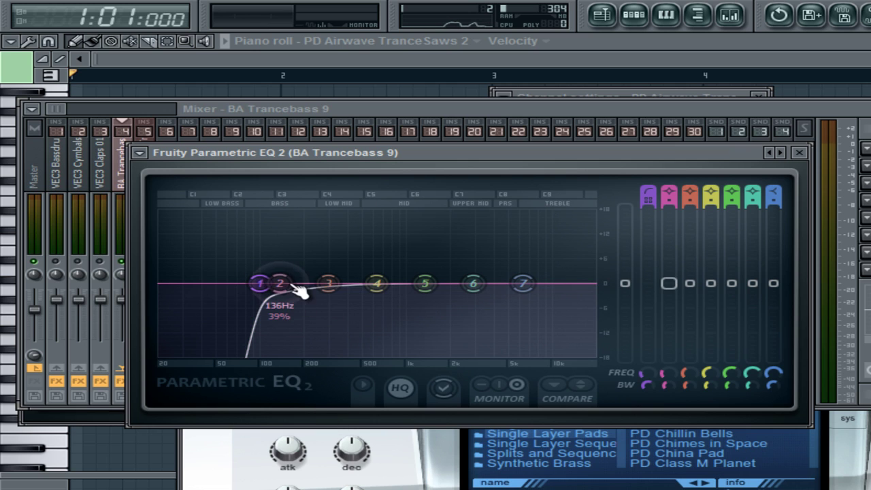
drag(301, 287, 308, 244)
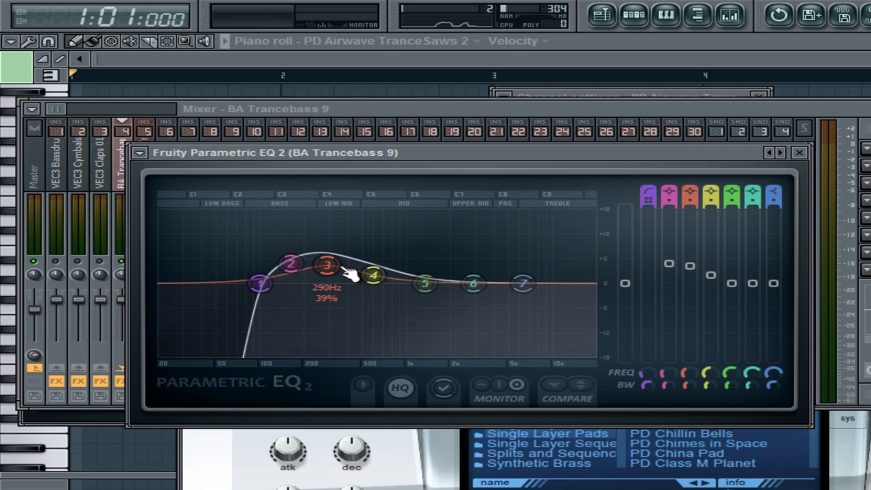
Step: Cut bands 5–7 to dip the upper mids near 1884 Hz and the treble near 5526 Hz
key(space)
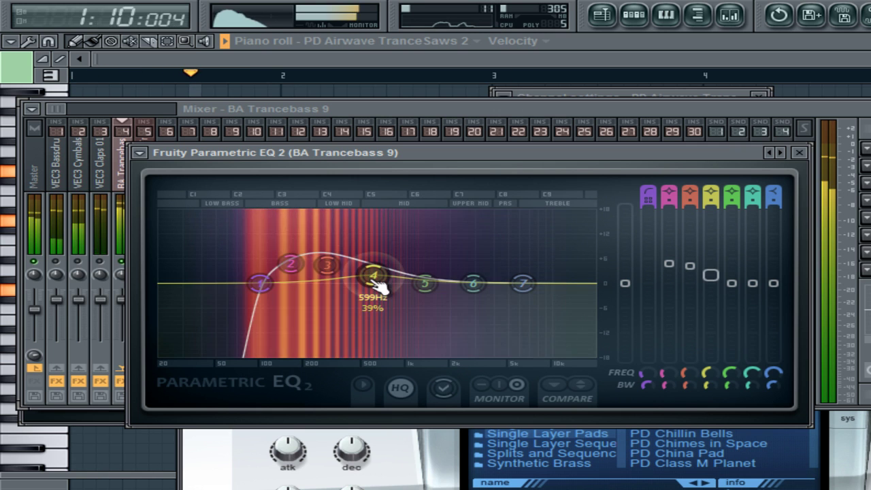
drag(425, 285, 447, 313)
drag(474, 284, 479, 317)
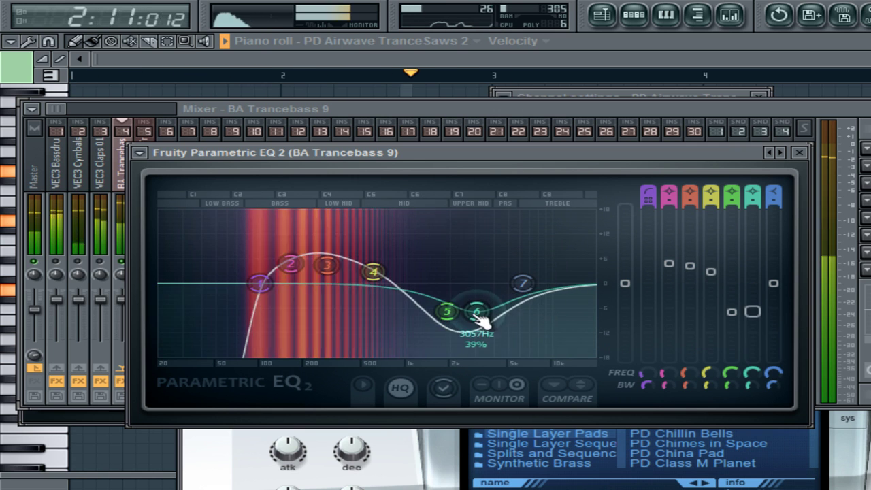
drag(523, 285, 480, 308)
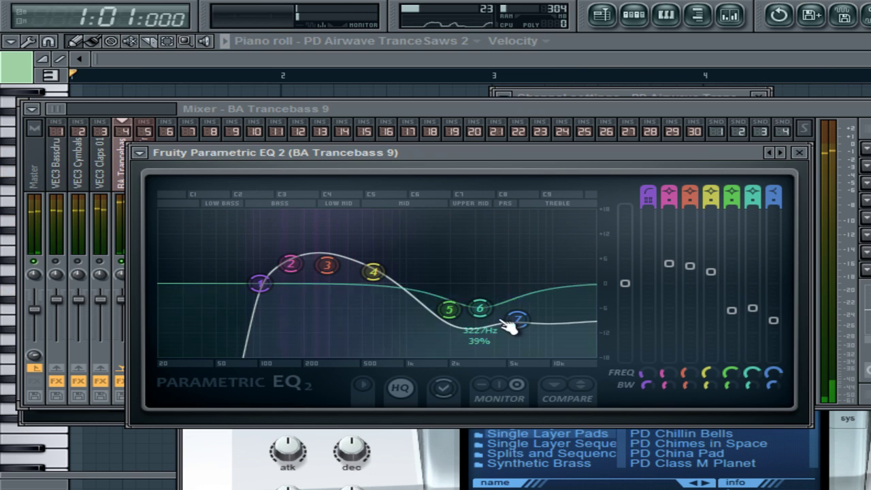
drag(480, 308, 446, 300)
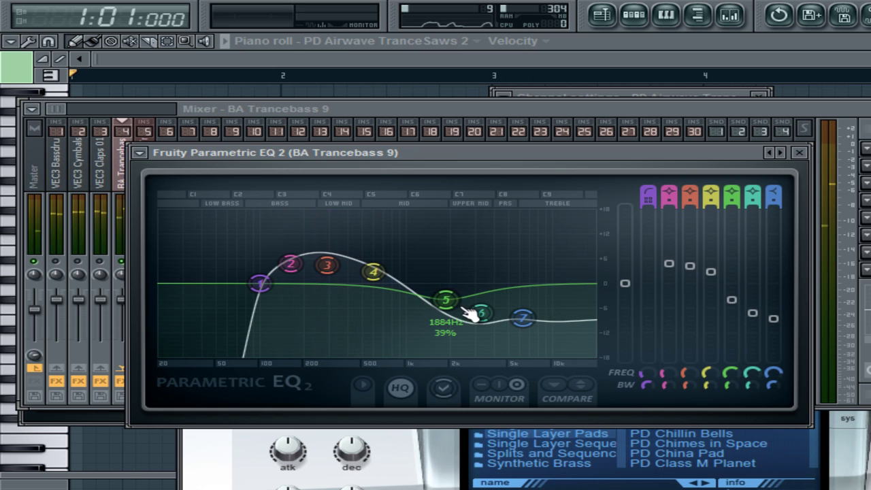
drag(522, 317, 541, 332)
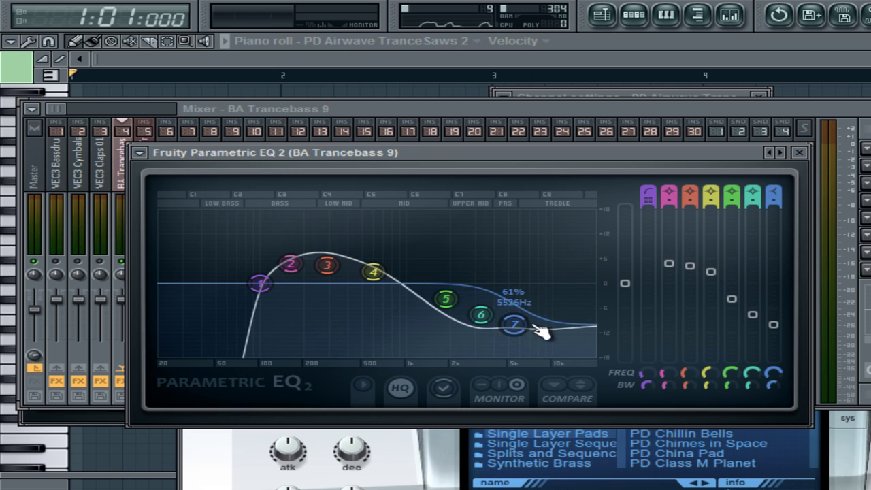
click(801, 154)
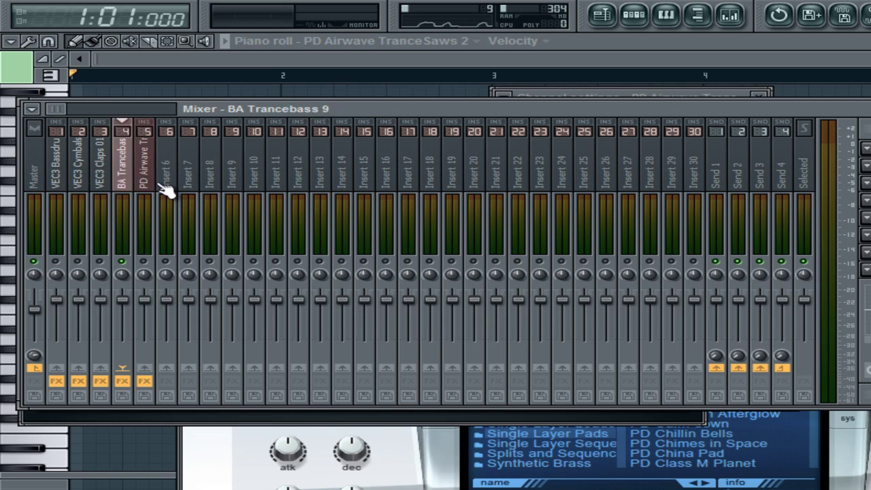
Step: Make band 1 of the PD Airwave TranceSaws 2 EQ a low cut at about 533 Hz
click(157, 182)
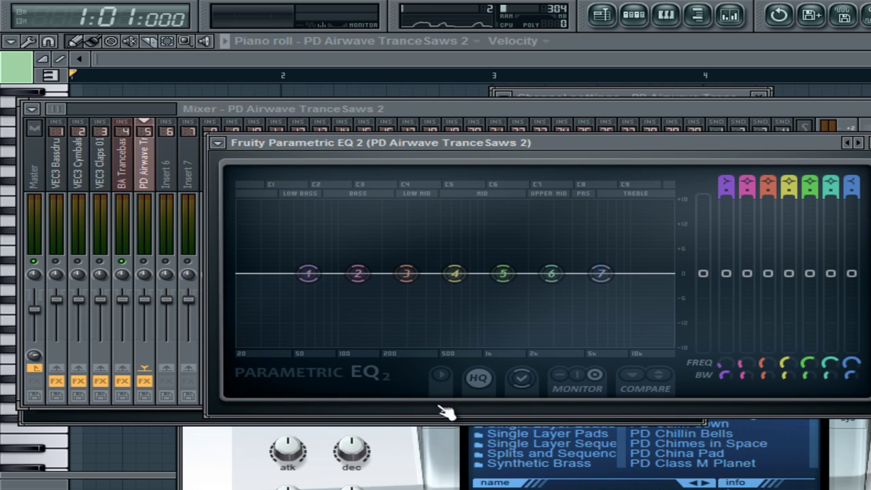
click(385, 258)
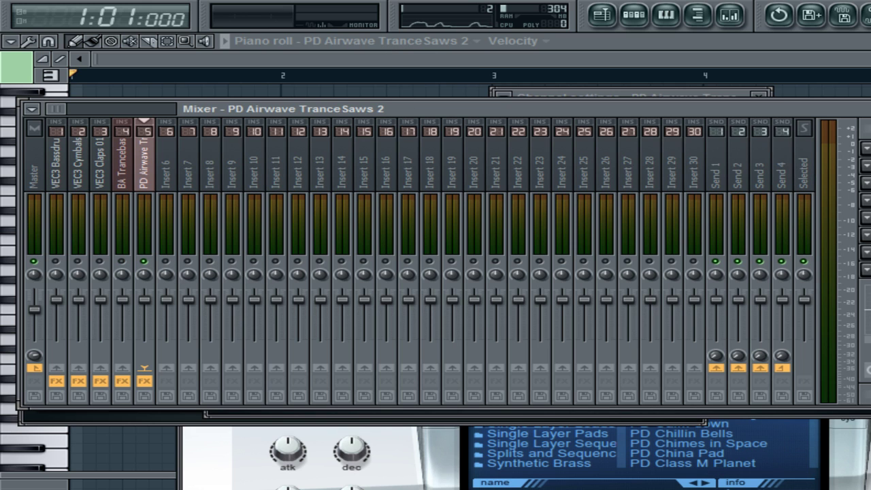
click(449, 415)
drag(726, 185, 724, 202)
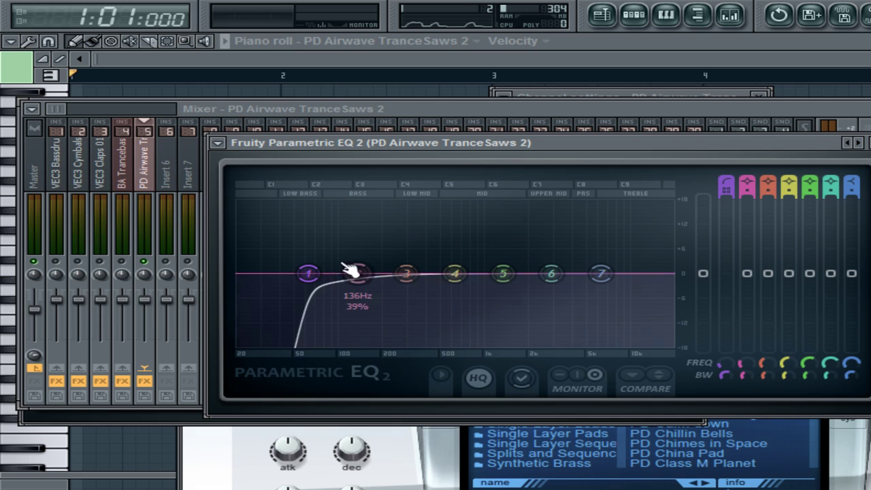
drag(307, 276, 446, 285)
Step: Lift bands 5–7 gently in the highs, with band 7 settled around 5–6 kHz
drag(504, 274, 603, 258)
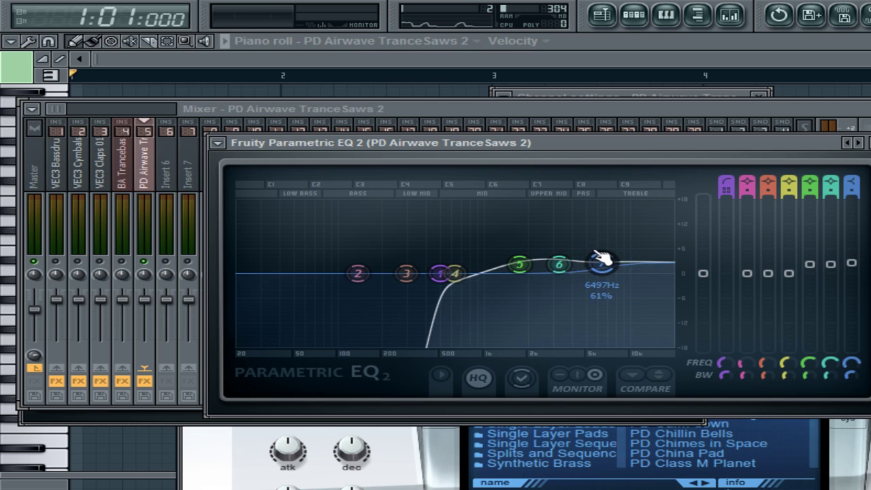
key(space)
drag(440, 273, 445, 290)
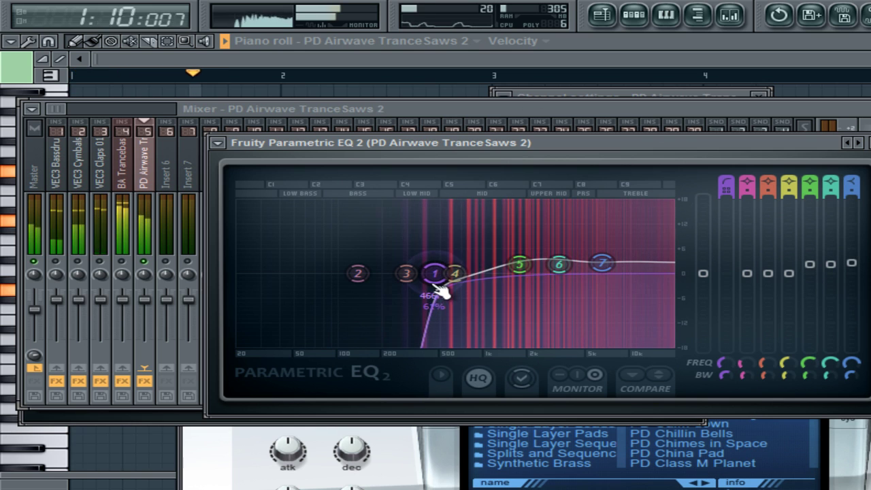
drag(517, 262, 621, 282)
drag(578, 276, 571, 277)
key(space)
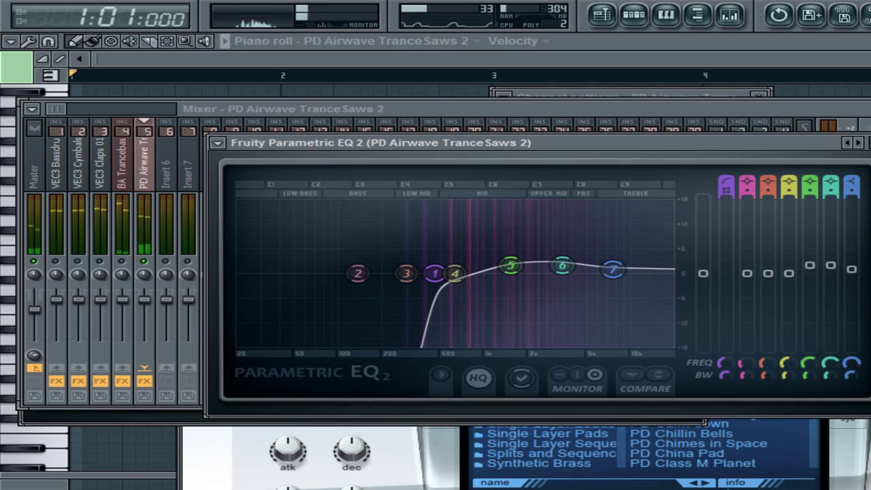
click(124, 352)
click(66, 177)
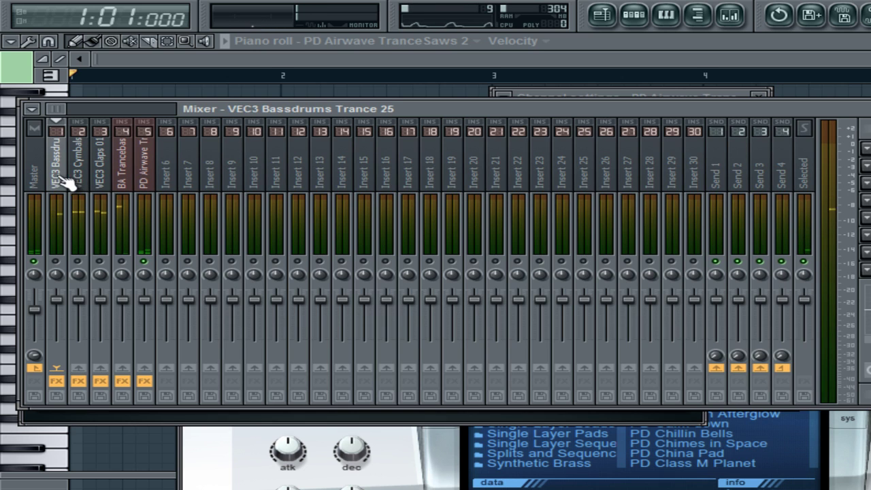
click(145, 179)
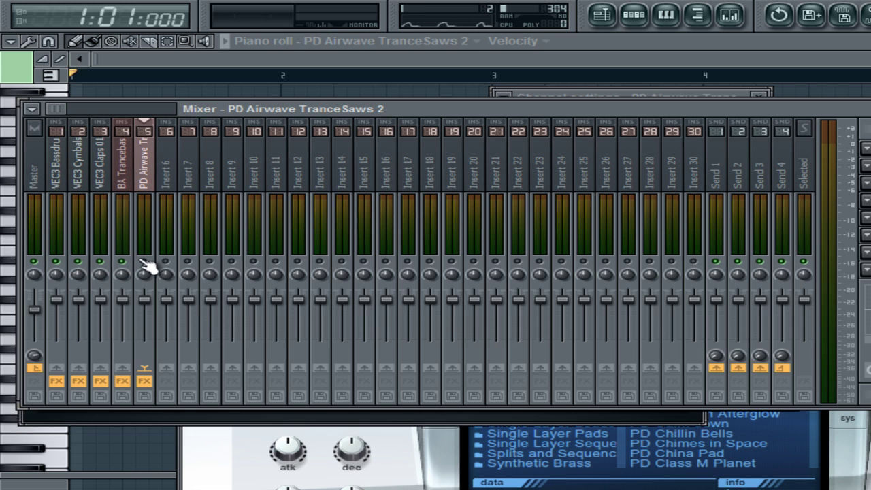
click(634, 21)
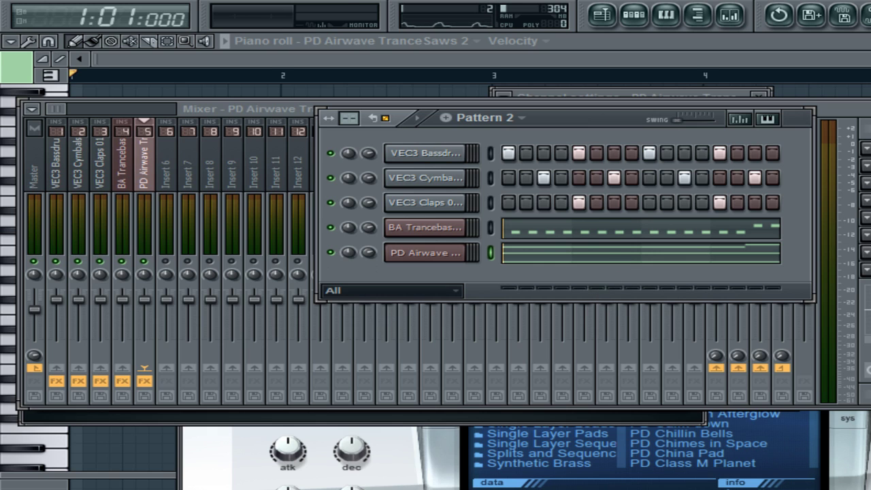
key(space)
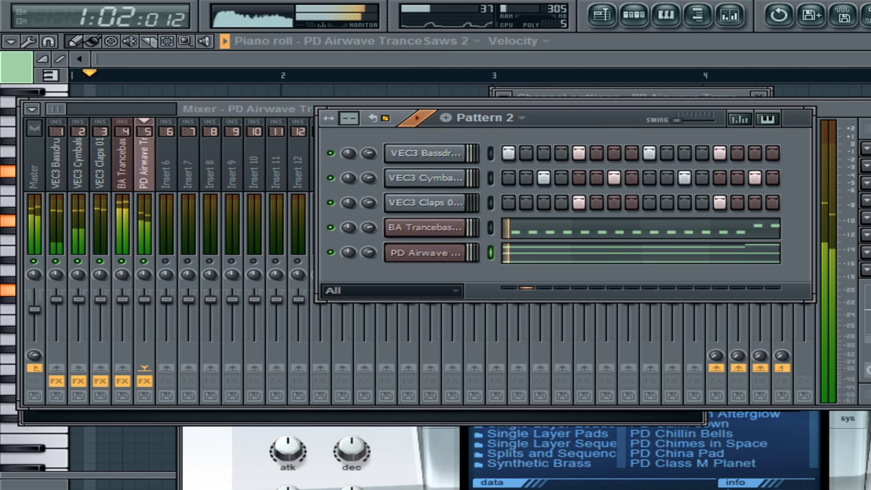
key(space)
key(F6)
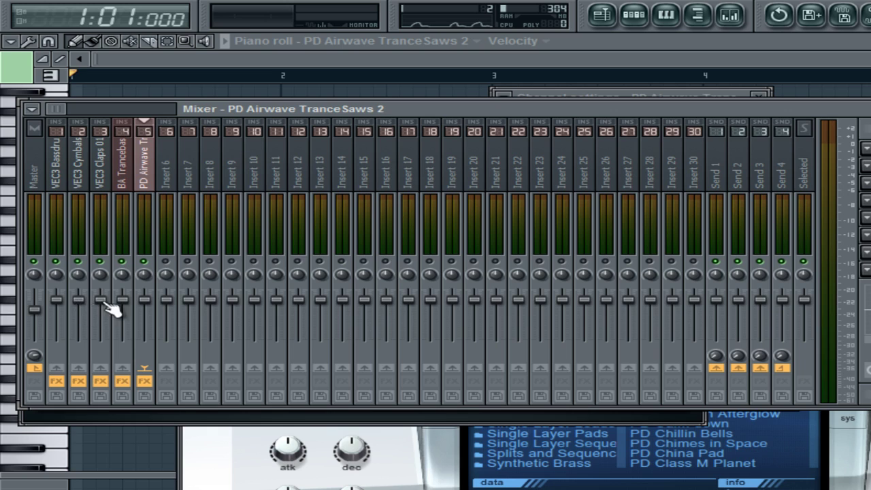
Step: Lower the cymbals, claps, Trancebass and saw pad fader levels during playback
drag(79, 310, 83, 361)
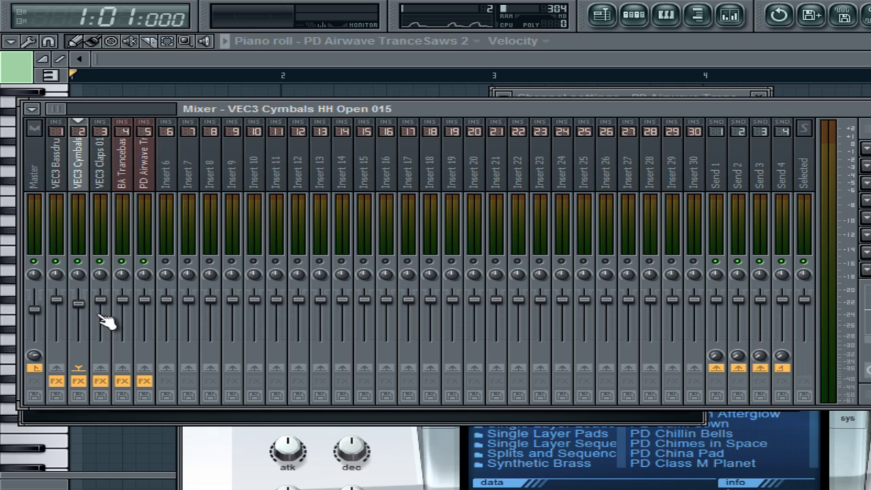
drag(99, 307, 101, 314)
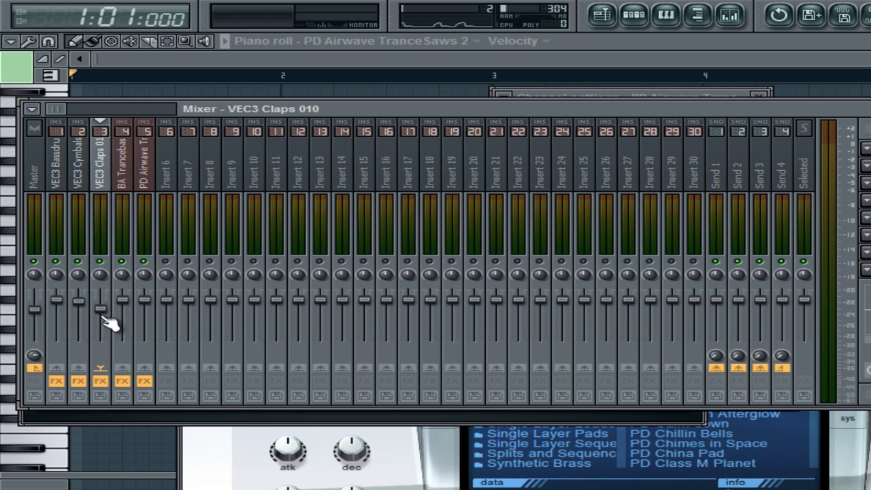
key(space)
drag(78, 300, 129, 354)
click(146, 303)
drag(152, 307, 140, 327)
Step: Pull the VEC3 Cymbals HH Open 015 fader down a little more, comparing against the other inserts
click(122, 315)
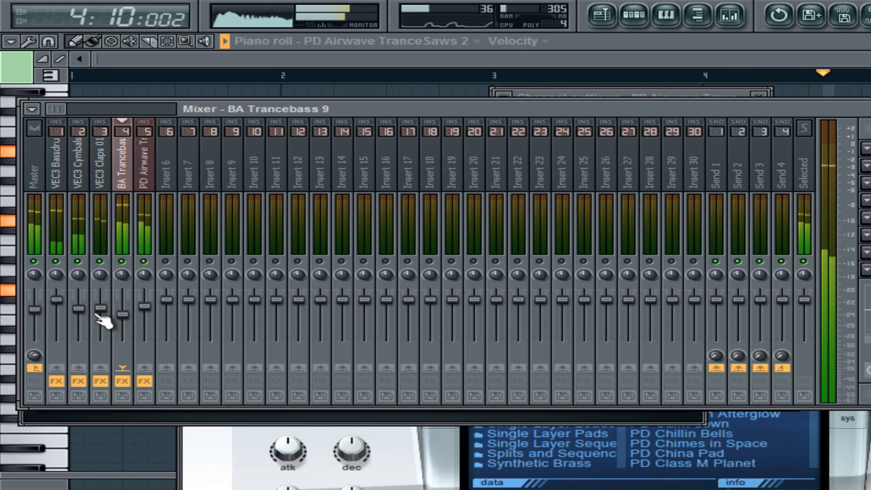
click(78, 311)
click(146, 311)
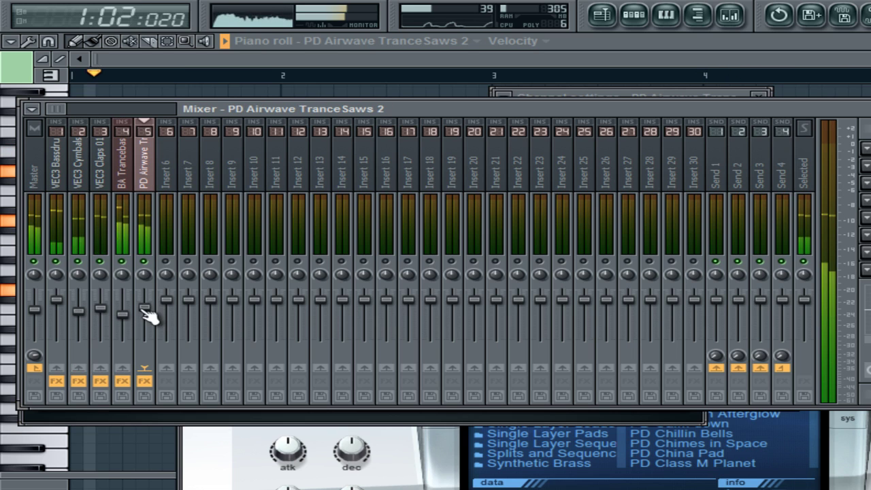
click(80, 312)
drag(83, 315, 79, 333)
click(97, 312)
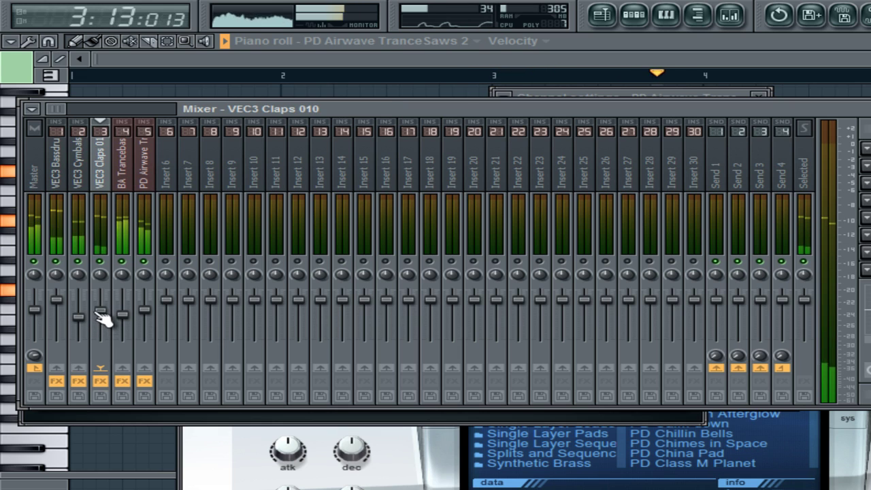
click(87, 317)
click(122, 317)
click(144, 311)
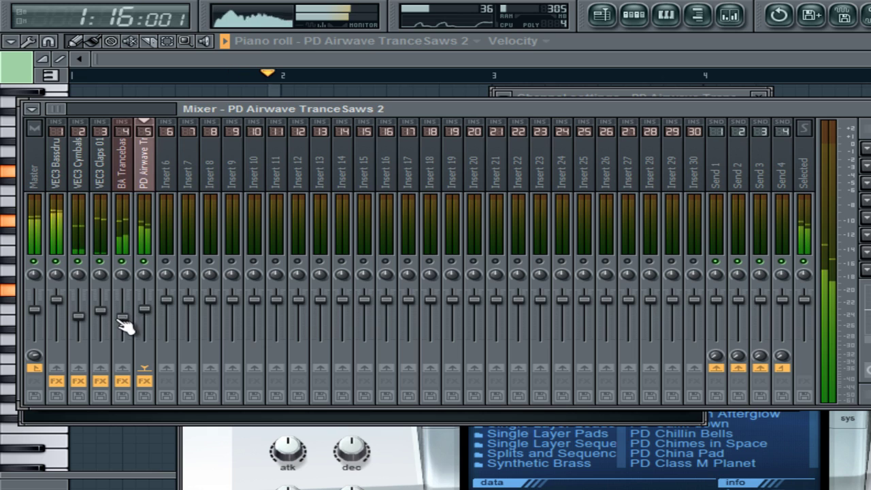
Step: Fine-tune the Trancebass, saw pad, claps and open hi-hat fader levels
click(124, 319)
click(144, 313)
click(104, 315)
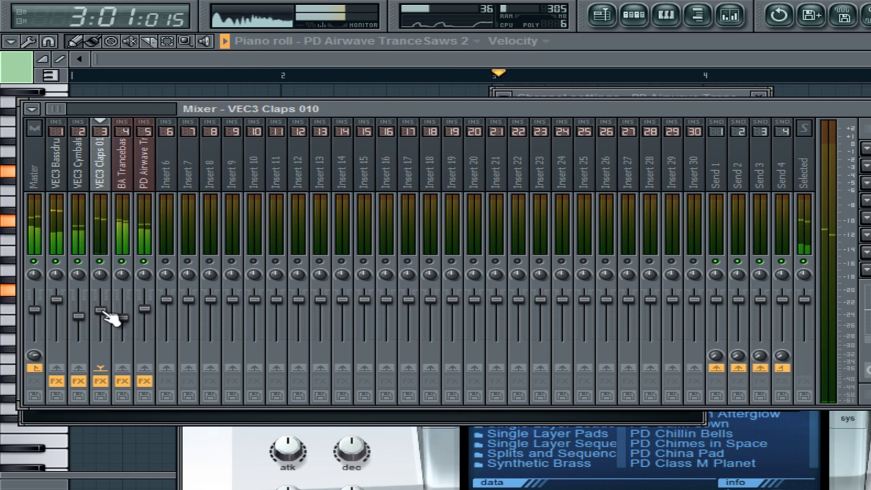
click(82, 320)
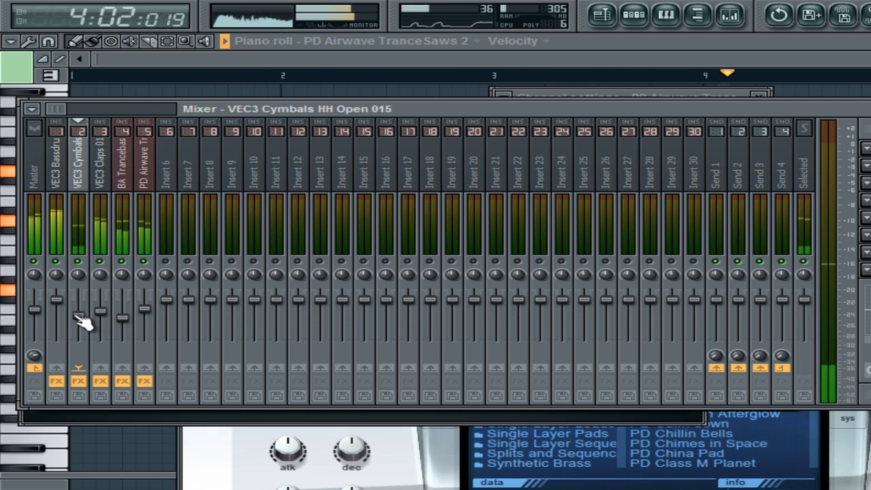
click(129, 325)
click(151, 319)
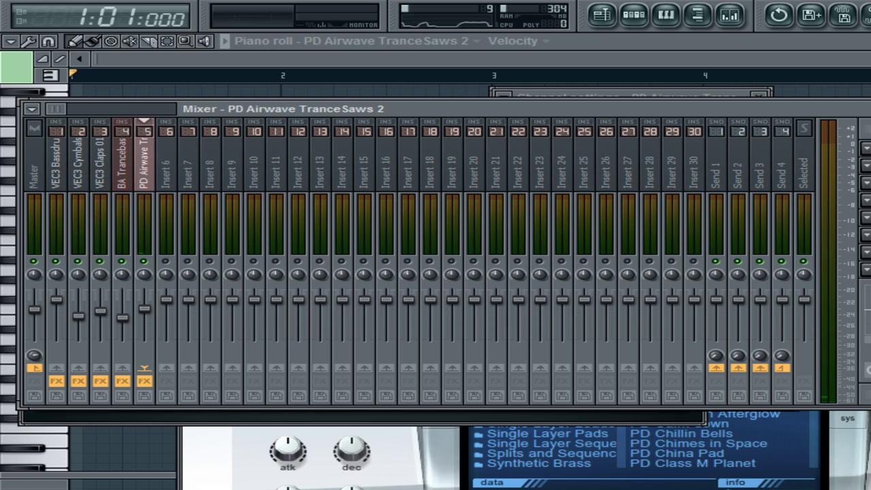
click(82, 176)
click(67, 175)
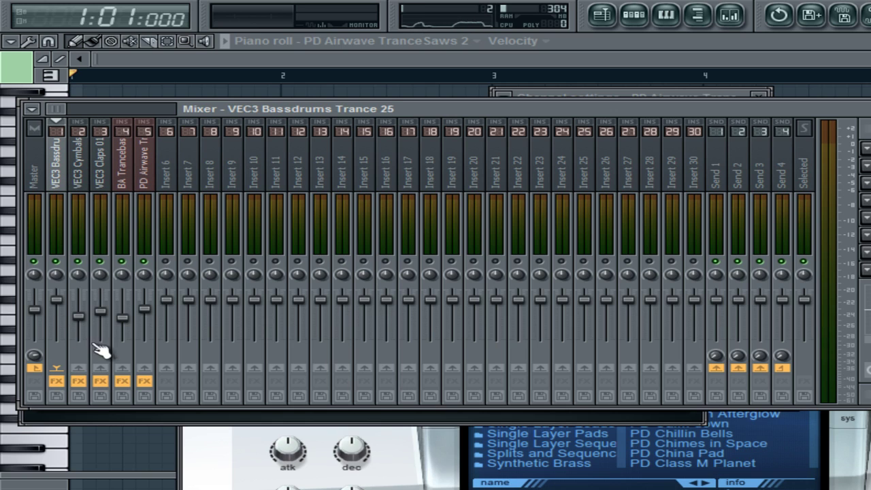
click(86, 181)
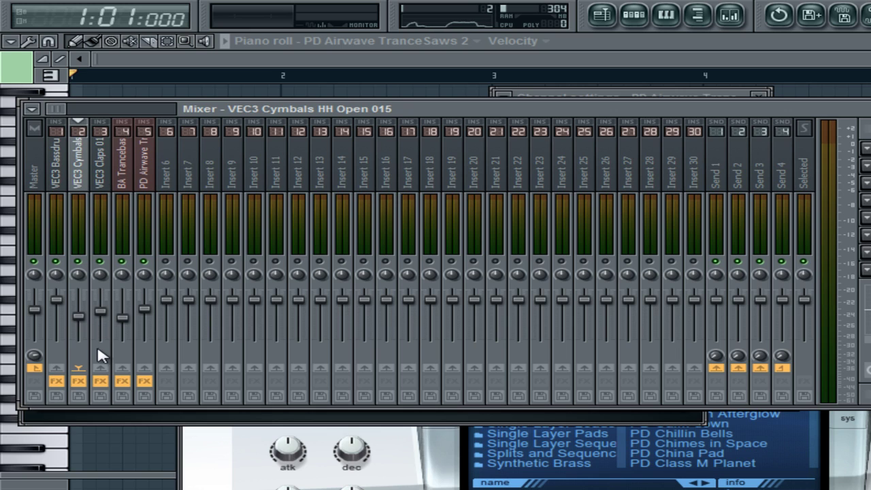
click(103, 185)
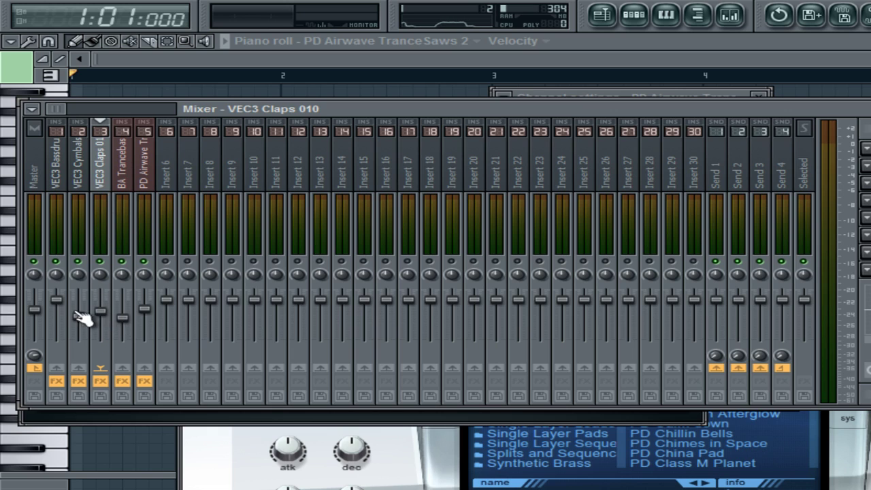
click(126, 181)
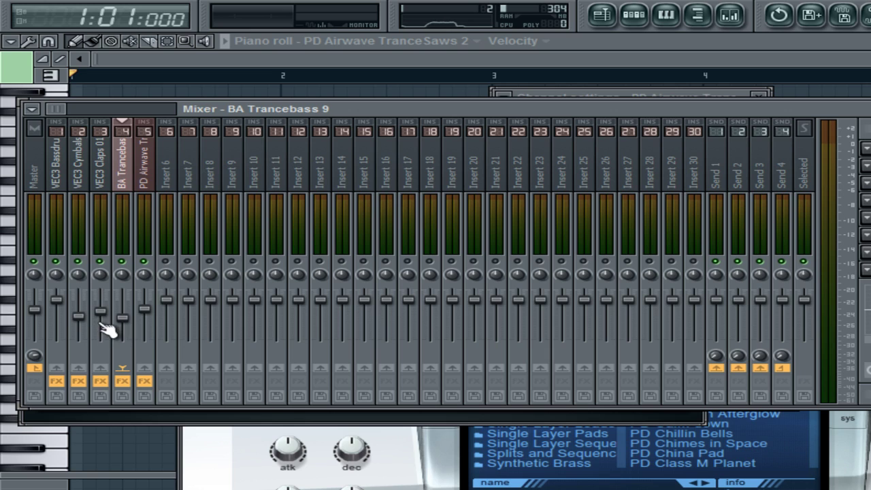
click(146, 179)
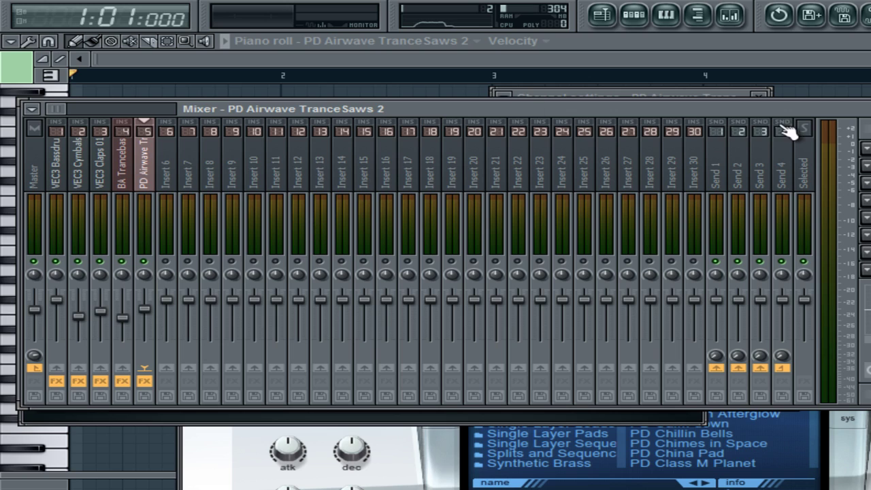
Step: Route the VEC3 Bassdrums insert to Insert 5 (PD Airwave TranceSaws 2) and reselect Insert 5
click(58, 196)
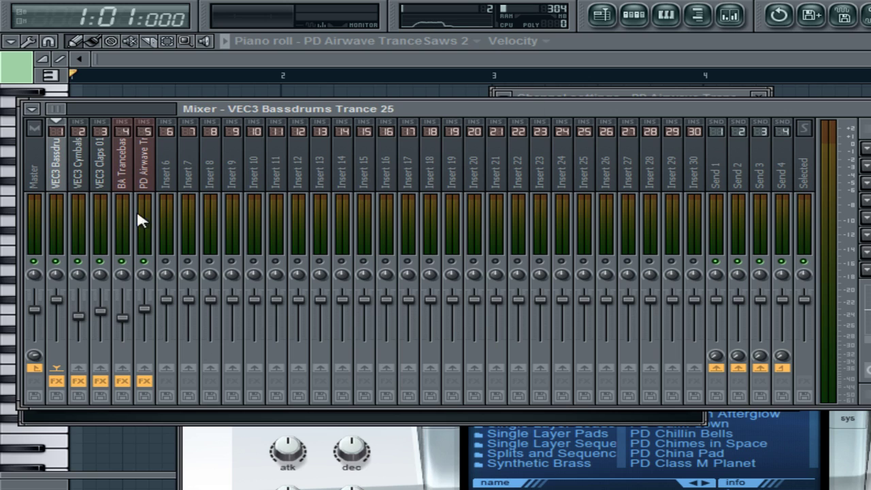
click(145, 370)
mouse_move(146, 364)
click(124, 164)
click(146, 164)
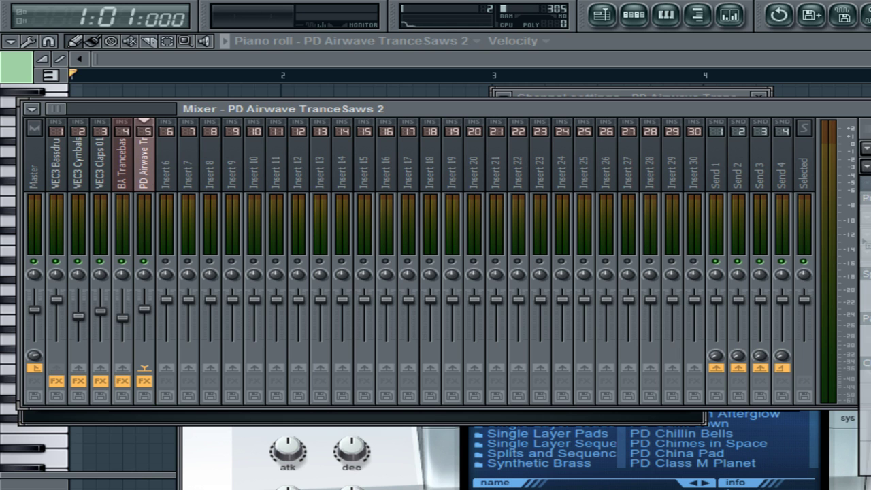
Step: Put the saw pad's Fruity Limiter into COMP mode with sidechain input 1
click(144, 381)
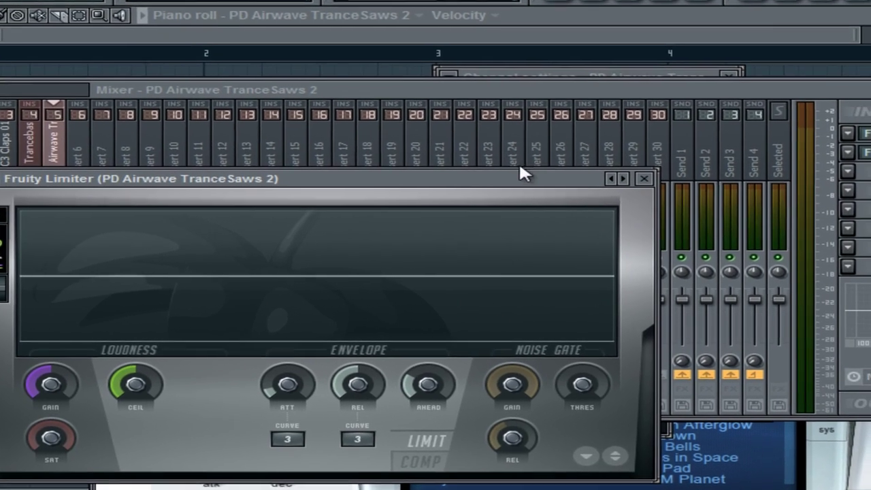
drag(572, 189, 723, 134)
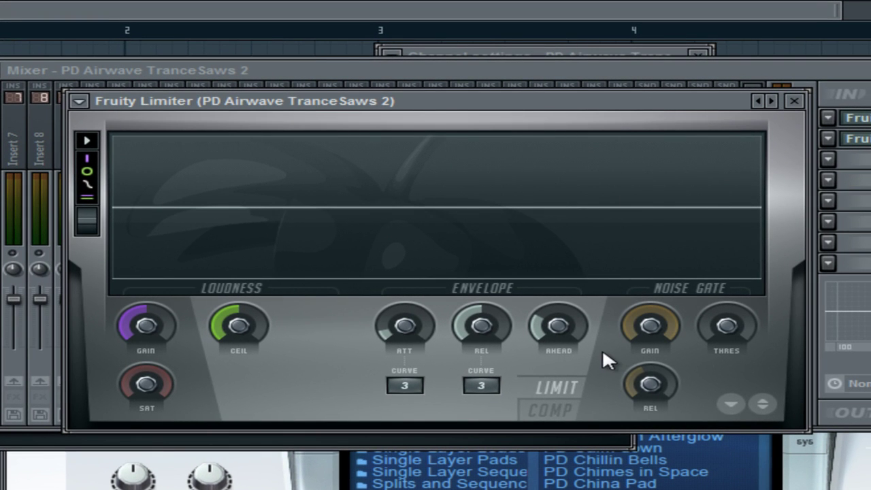
click(558, 411)
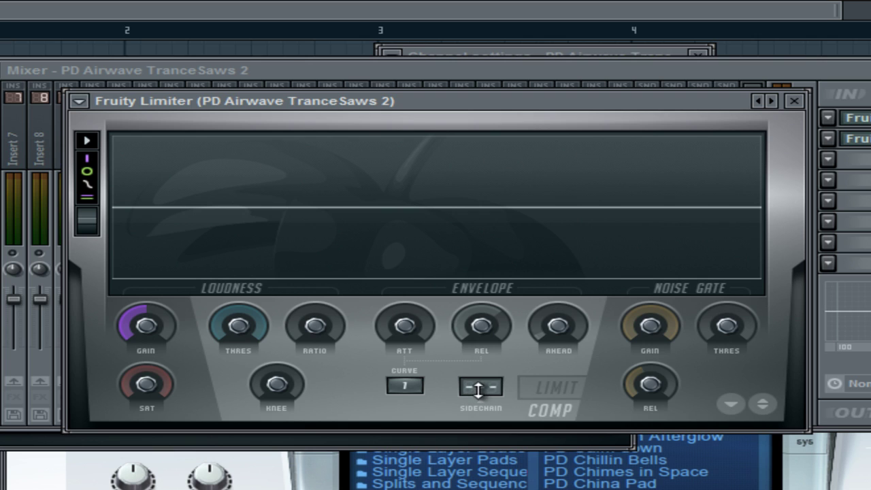
scroll(480, 385, up, 1)
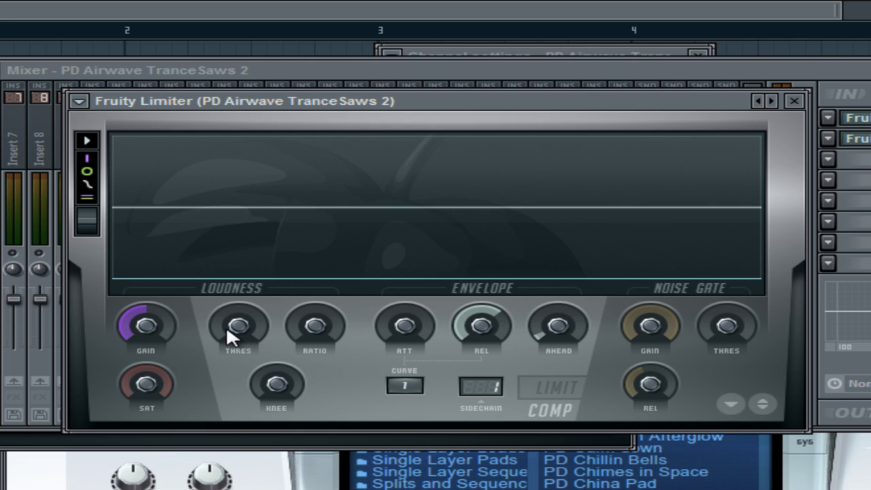
Step: Raise the compressor's threshold, ratio and knee so the saw pad ducks with the kick
click(244, 330)
click(250, 330)
drag(248, 324, 241, 308)
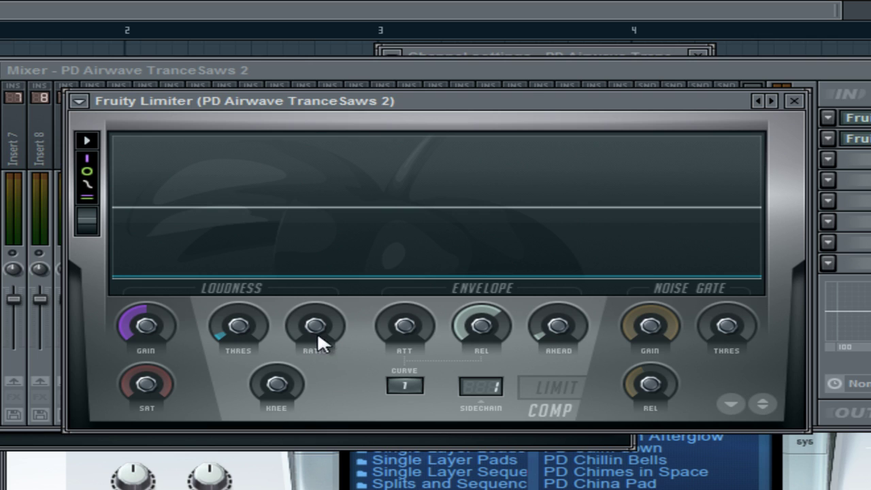
drag(317, 332, 331, 286)
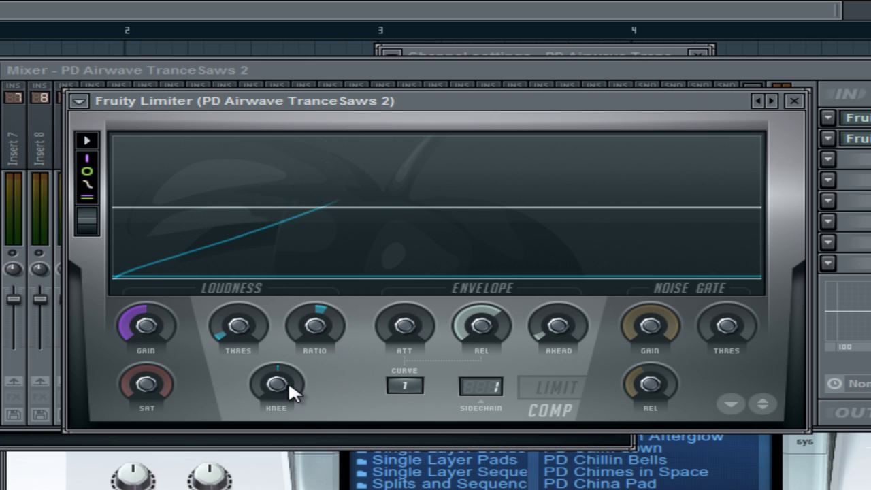
drag(288, 380, 310, 371)
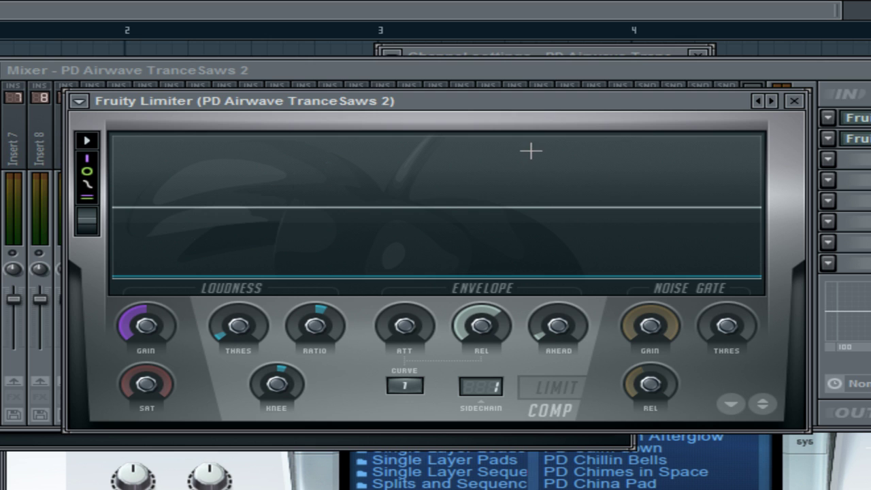
key(Escape)
Step: Soften the knee slightly while listening to the pumping, then close the limiter
key(space)
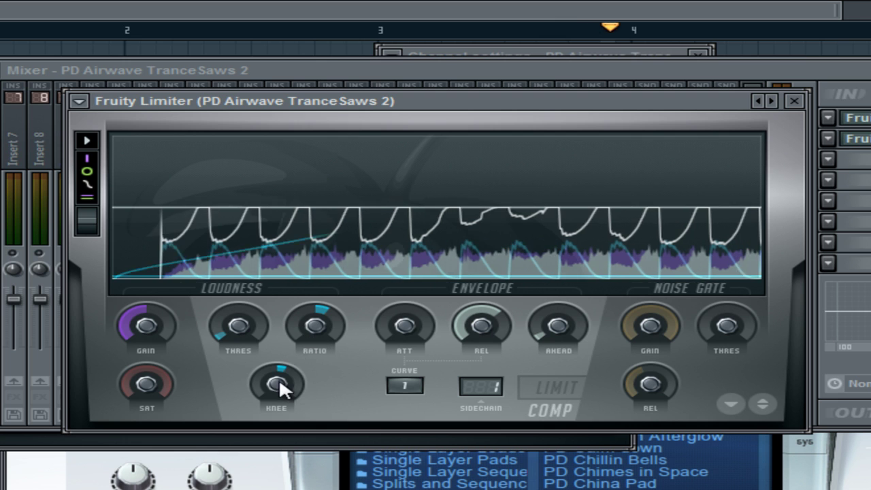
drag(280, 378, 292, 359)
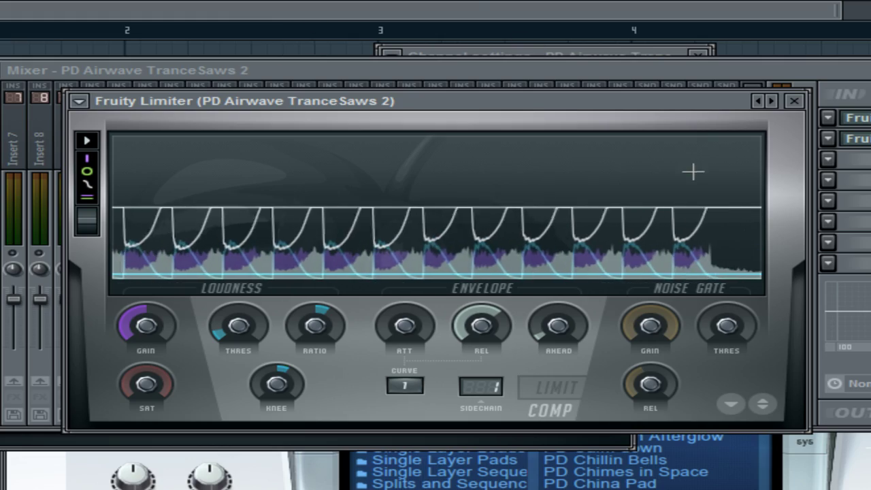
key(space)
click(795, 100)
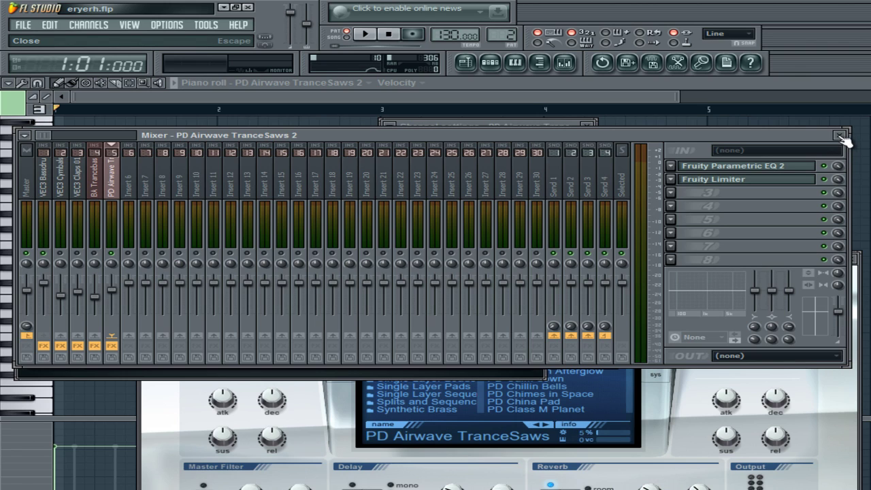
Step: Toggle mute on the cymbals and claps, play the pattern, and check the saw pad's level
click(60, 252)
click(77, 253)
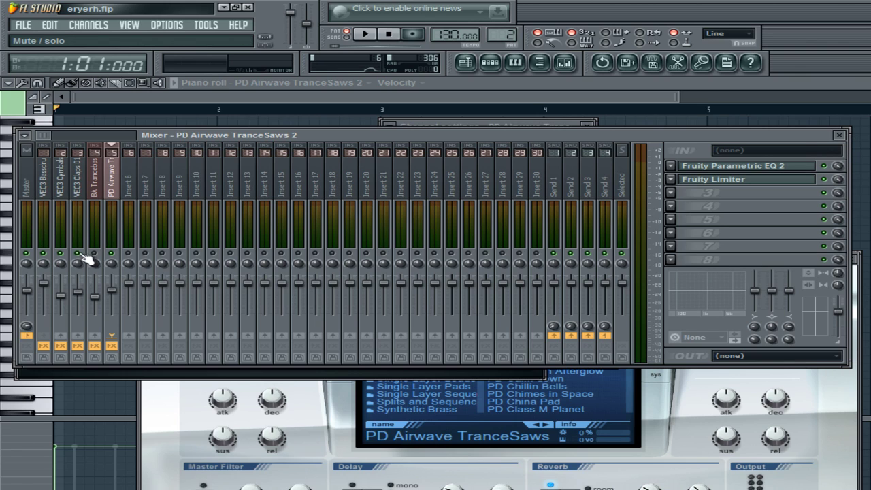
click(839, 135)
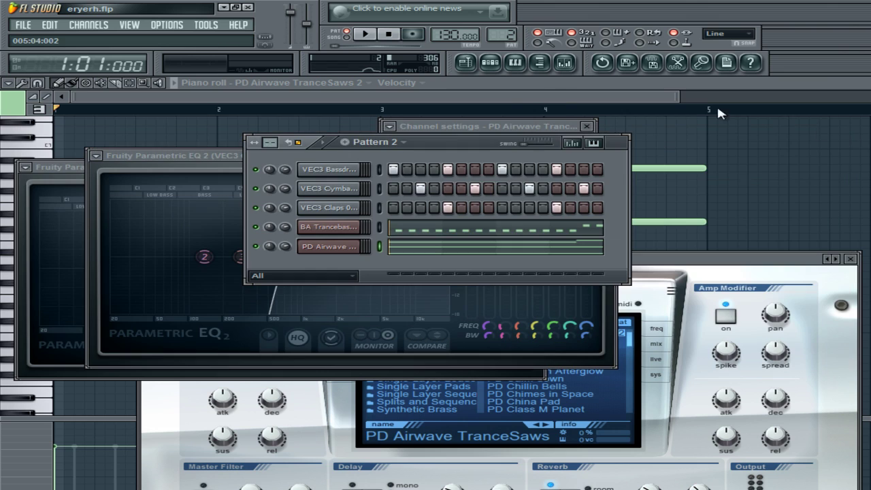
click(366, 34)
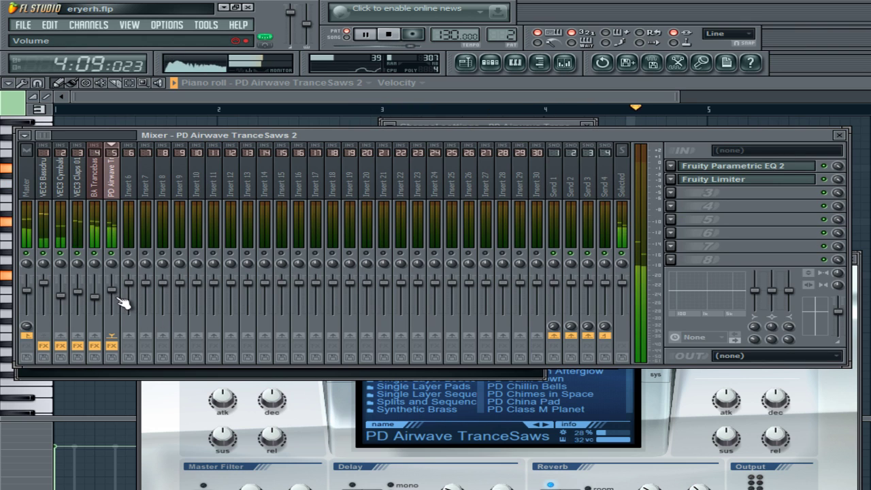
click(117, 297)
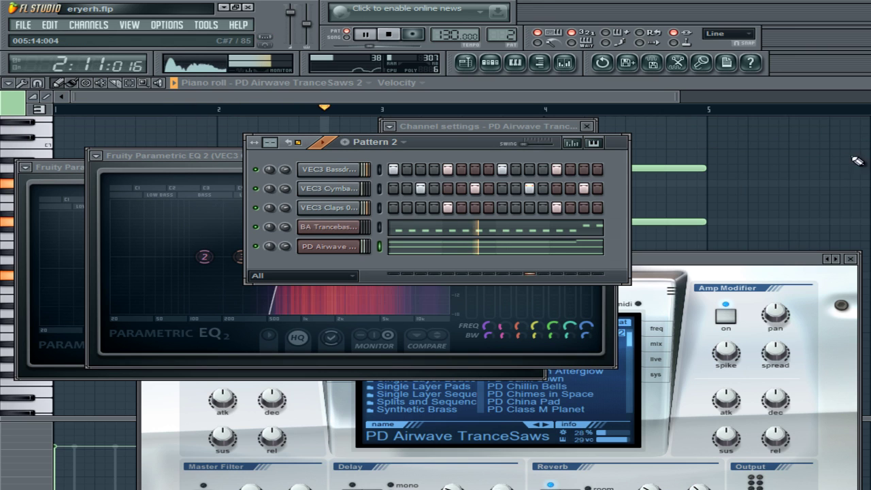
click(839, 134)
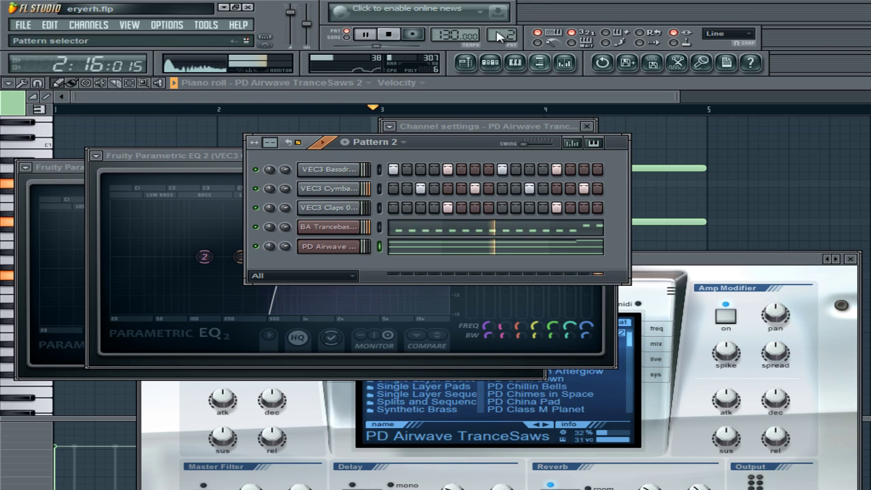
click(395, 34)
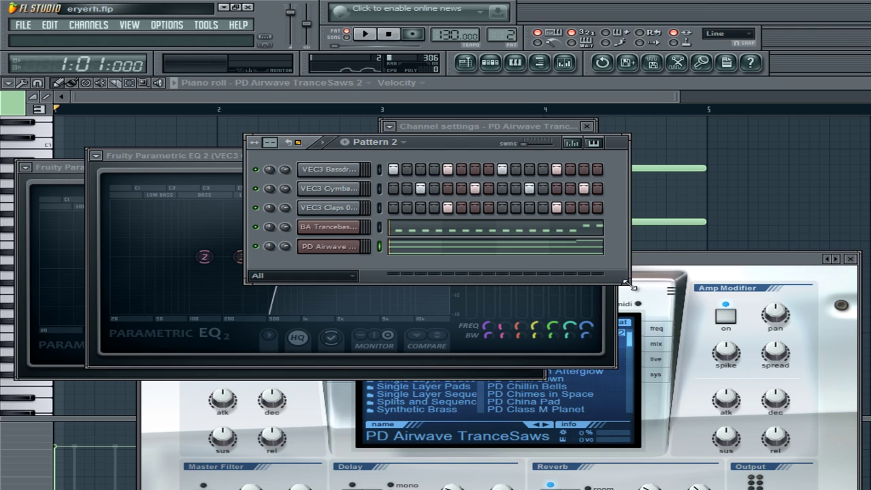
Step: Close the PD Airwave TranceSaws synth window and bring the mixer back up
click(851, 259)
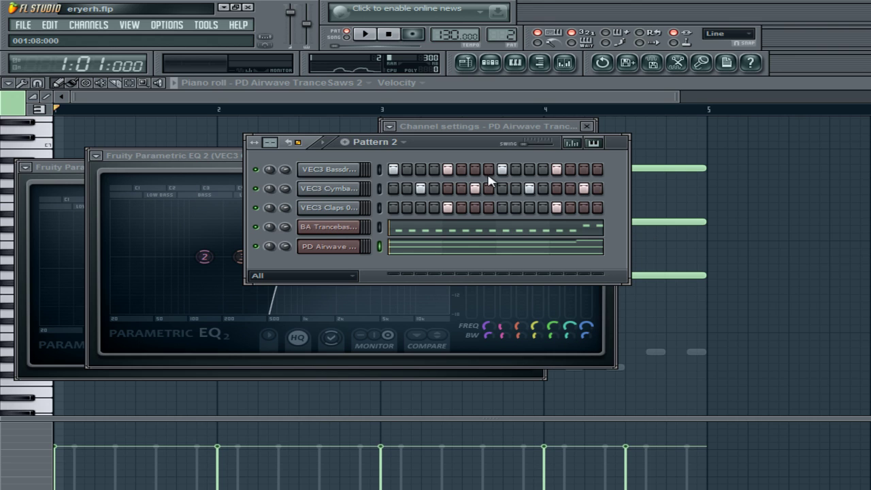
click(566, 65)
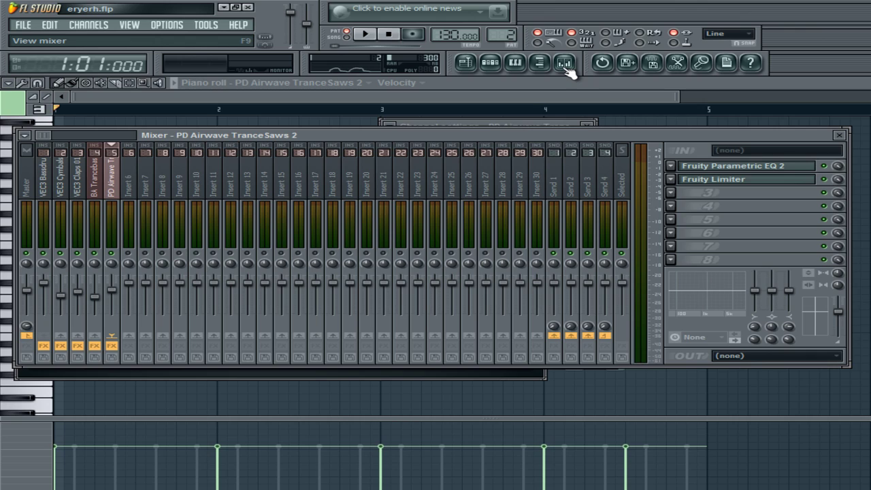